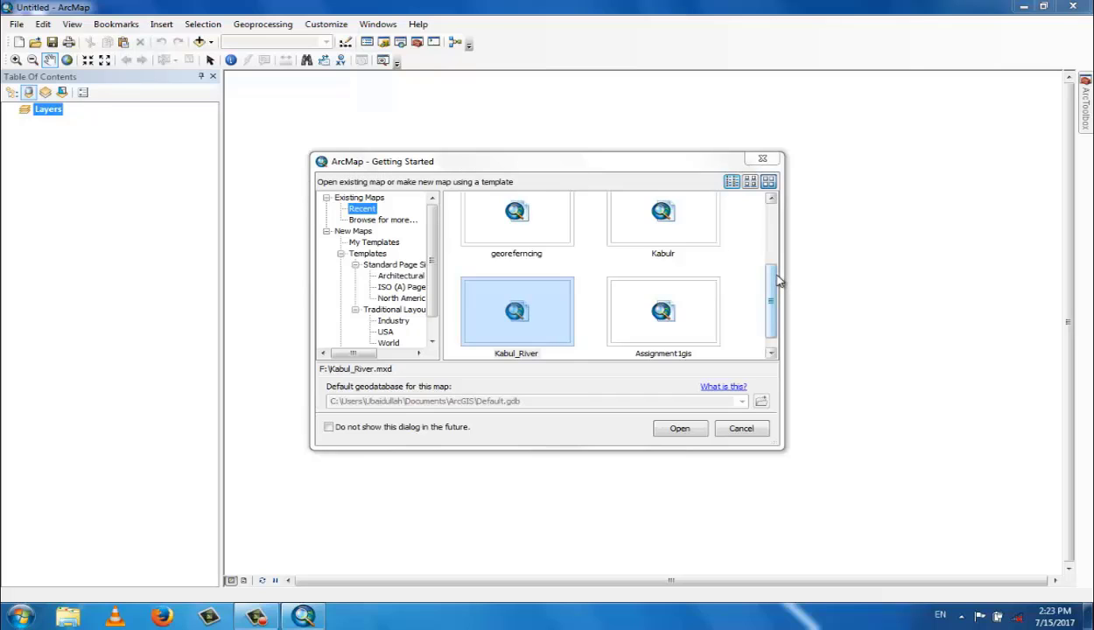
- Look through the recent maps and dismiss the Getting Started dialog without opening any of them
{"action": "left_click_drag", "start_coordinate": [772, 287], "coordinate": [772, 217]}
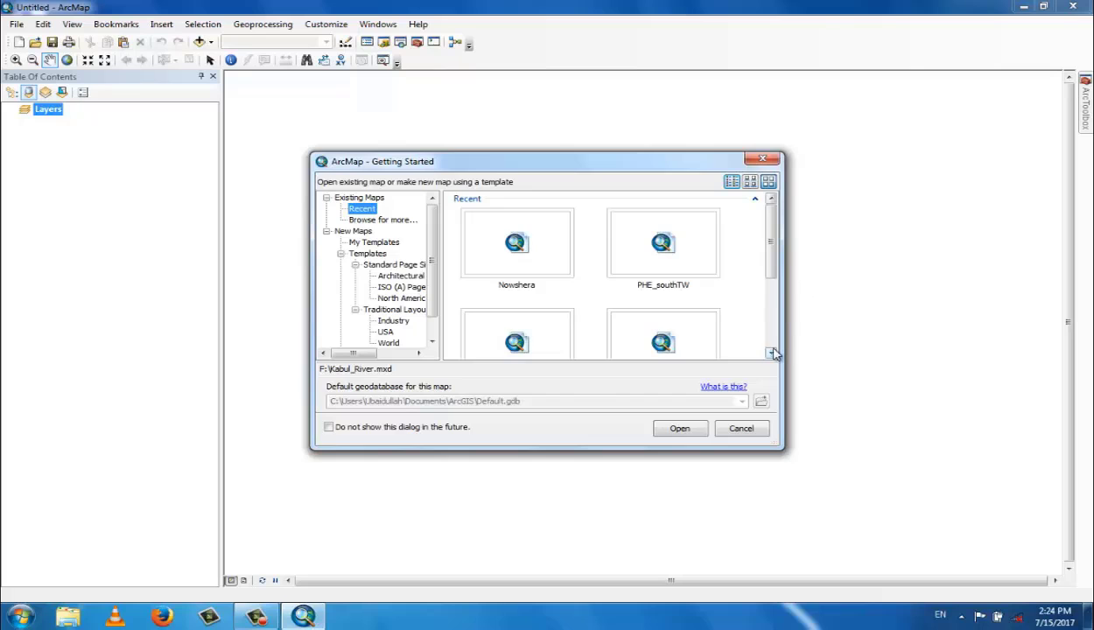
{"action": "left_click", "coordinate": [742, 429]}
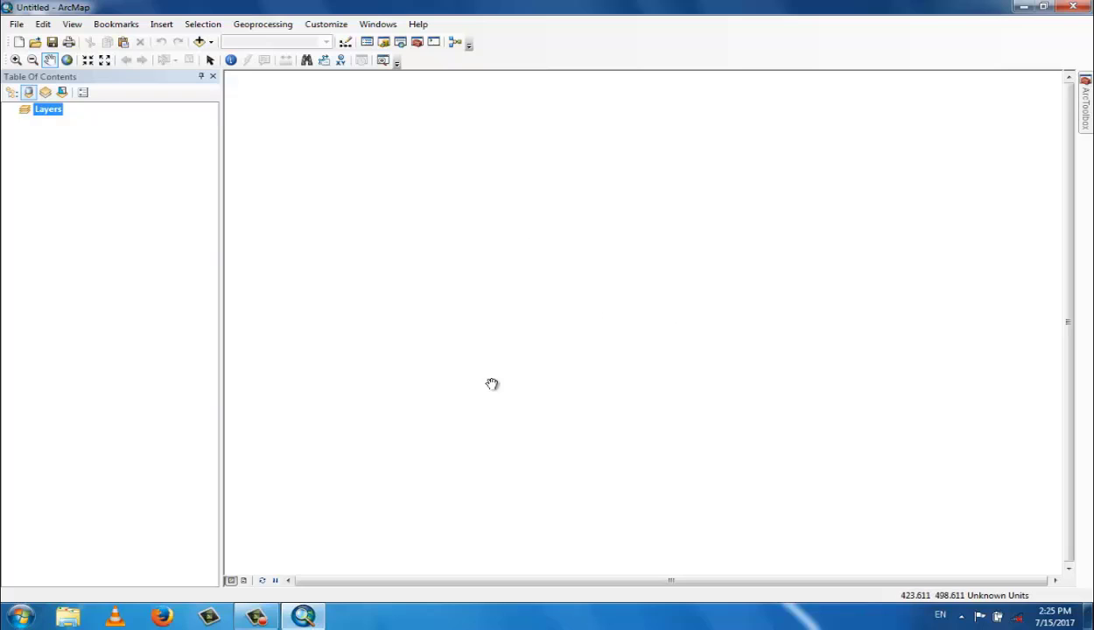
- View the empty map in layout view and return to data view
{"action": "left_click", "coordinate": [246, 582]}
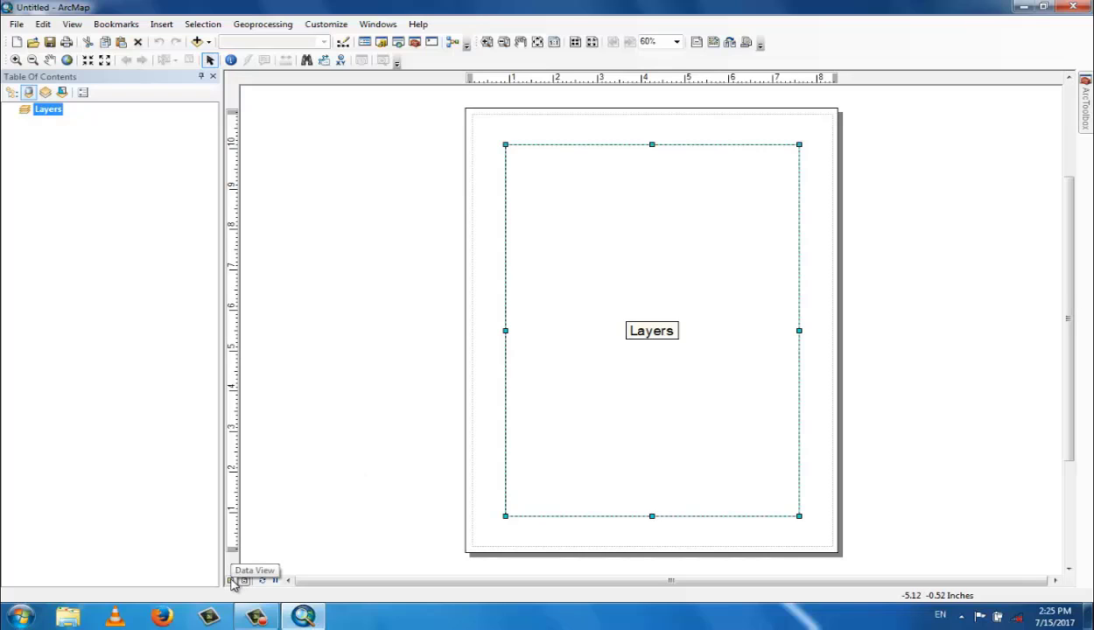
{"action": "left_click", "coordinate": [232, 580]}
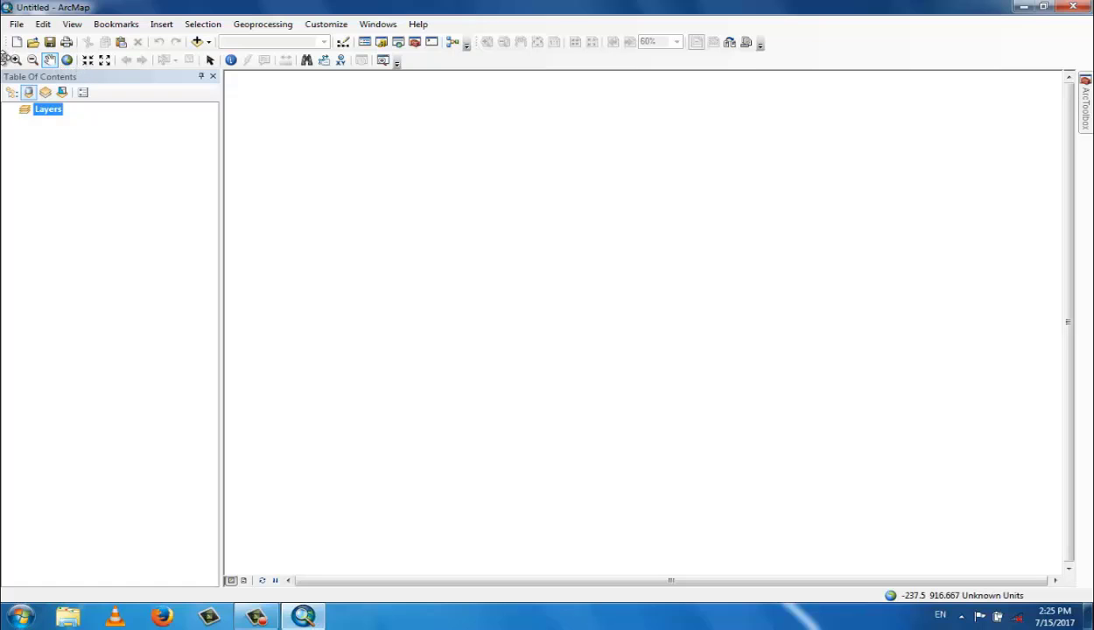
- Undock the Tools and Standard toolbars so that both float over the map area
{"action": "left_click_drag", "start_coordinate": [7, 58], "coordinate": [391, 275]}
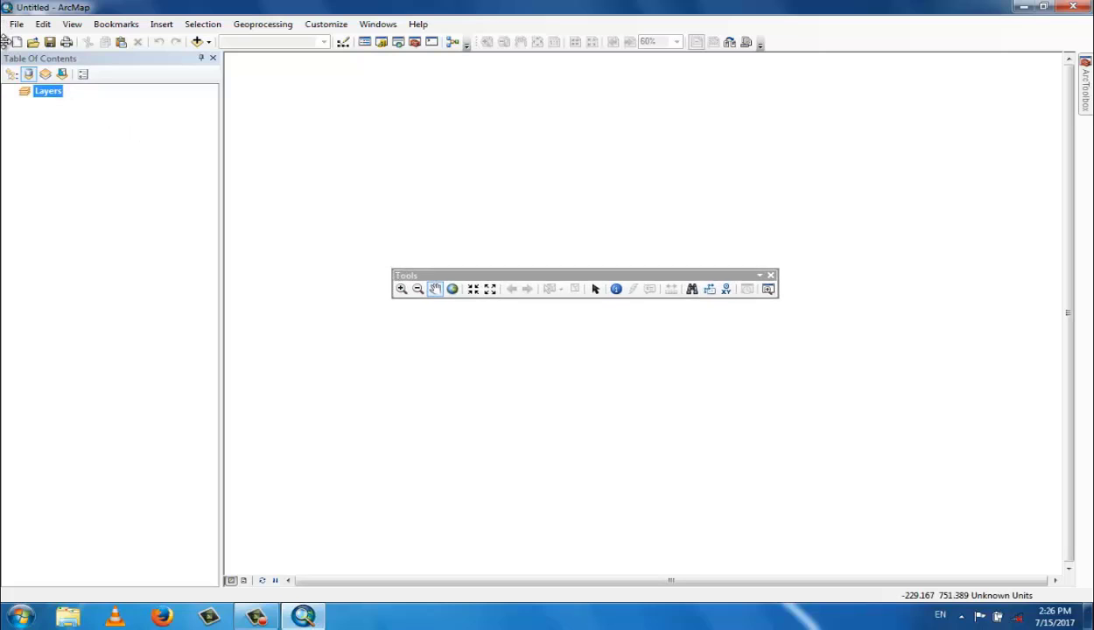
{"action": "left_click_drag", "start_coordinate": [6, 41], "coordinate": [393, 178]}
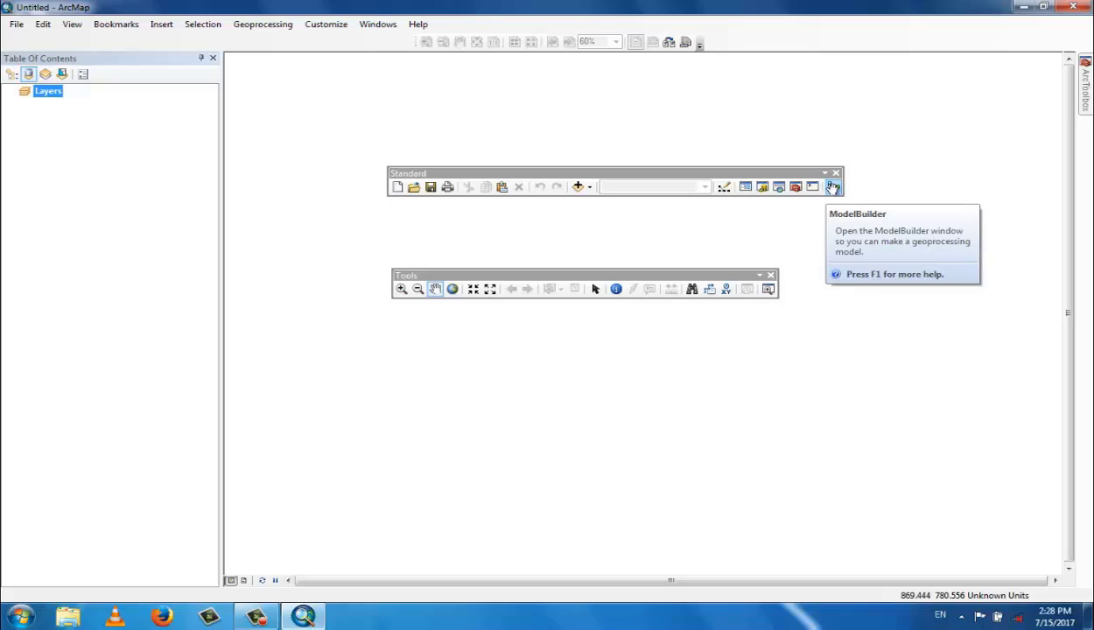
{"action": "left_click", "coordinate": [834, 188]}
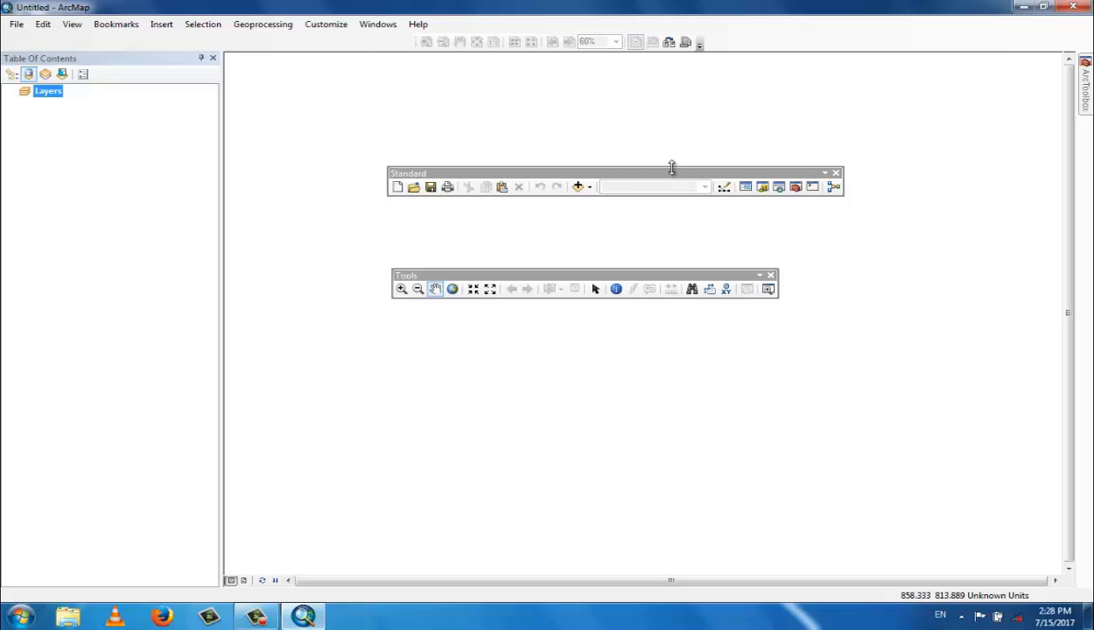
- Dock the Standard toolbar back directly under the menu bar and the Tools toolbar in the row beneath it
{"action": "left_click_drag", "start_coordinate": [672, 171], "coordinate": [249, 46]}
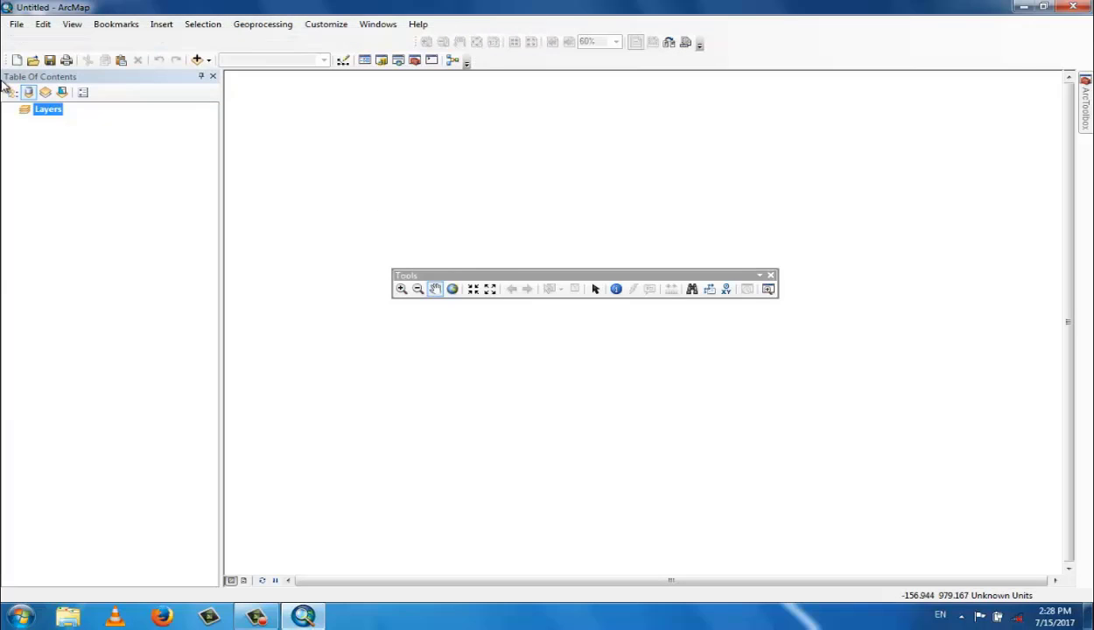
{"action": "mouse_move", "coordinate": [4, 58]}
{"action": "left_mouse_down"}
{"action": "mouse_move", "coordinate": [5, 27]}
{"action": "mouse_move", "coordinate": [5, 42]}
{"action": "left_mouse_up"}
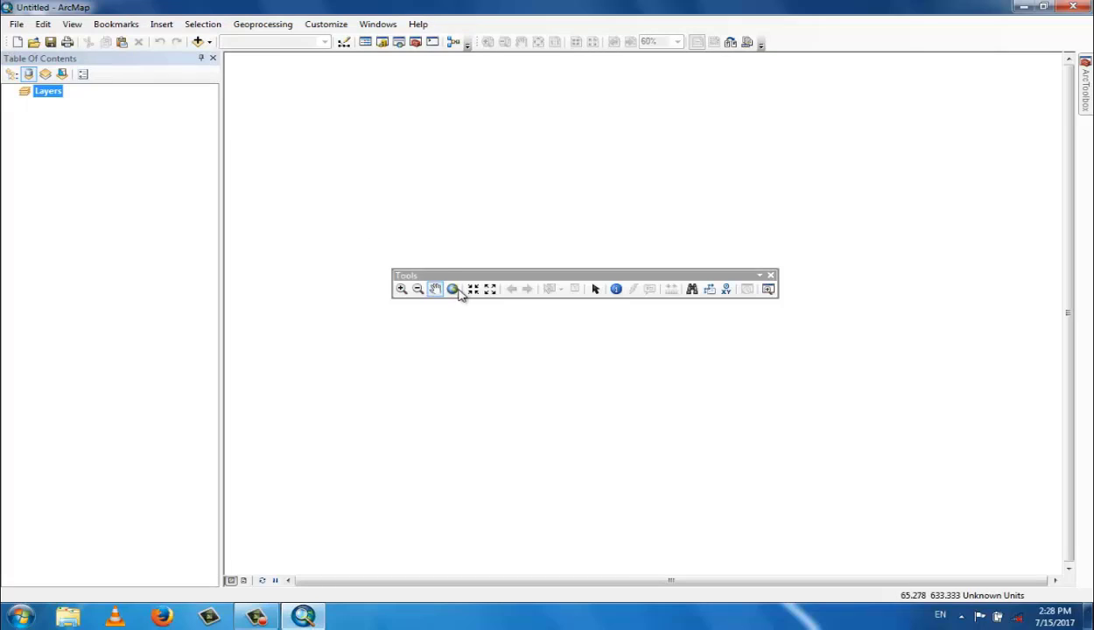
{"action": "left_click_drag", "start_coordinate": [443, 278], "coordinate": [296, 71]}
{"action": "left_click", "coordinate": [333, 61]}
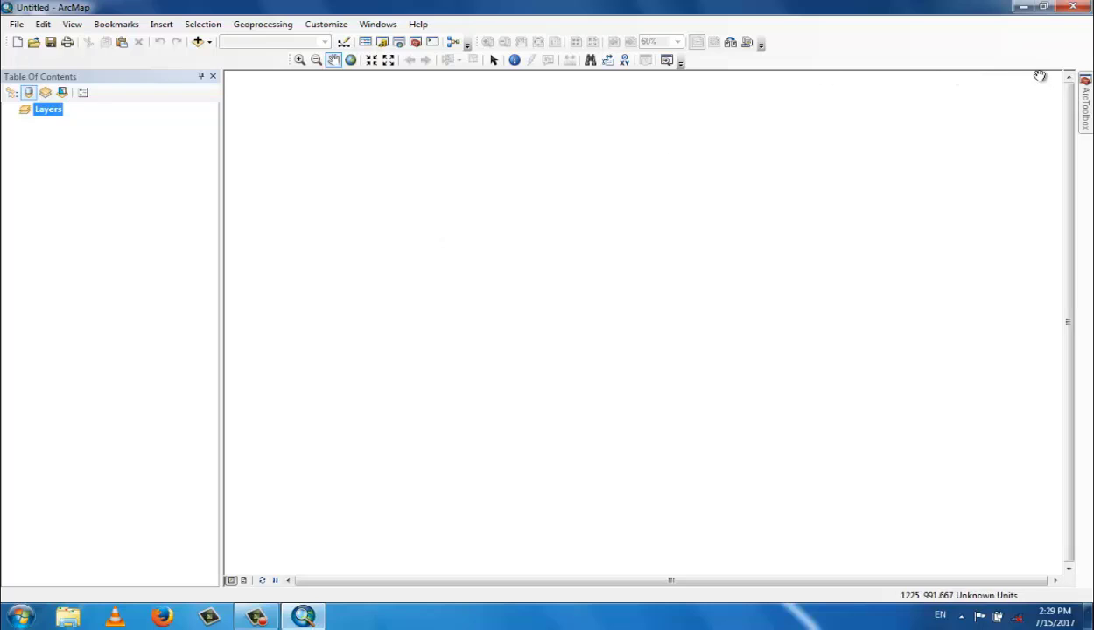
- Browse the 3D Analyst Tools toolbox and its 3D Features toolset in ArcToolbox, and collapse them again
{"action": "left_click", "coordinate": [1085, 123]}
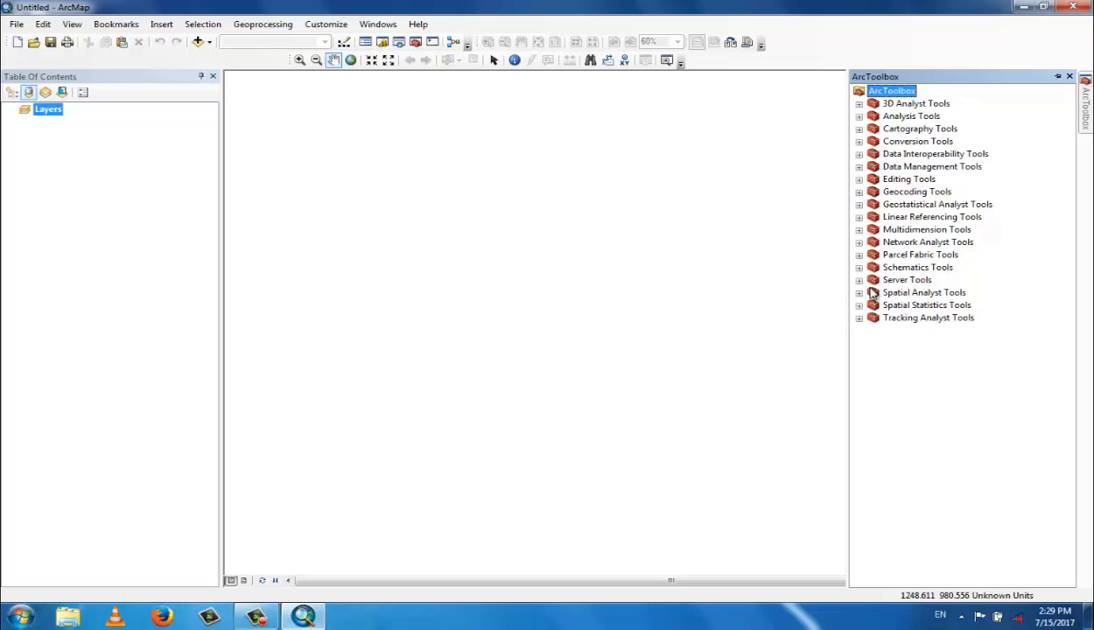
{"action": "left_click", "coordinate": [859, 104]}
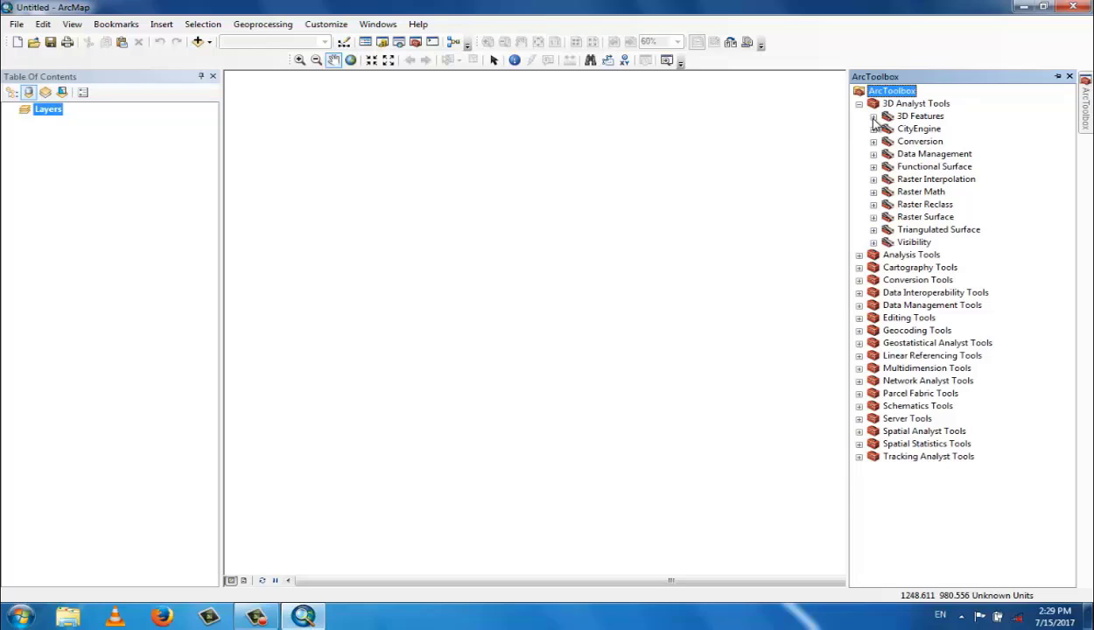
{"action": "left_click", "coordinate": [874, 116]}
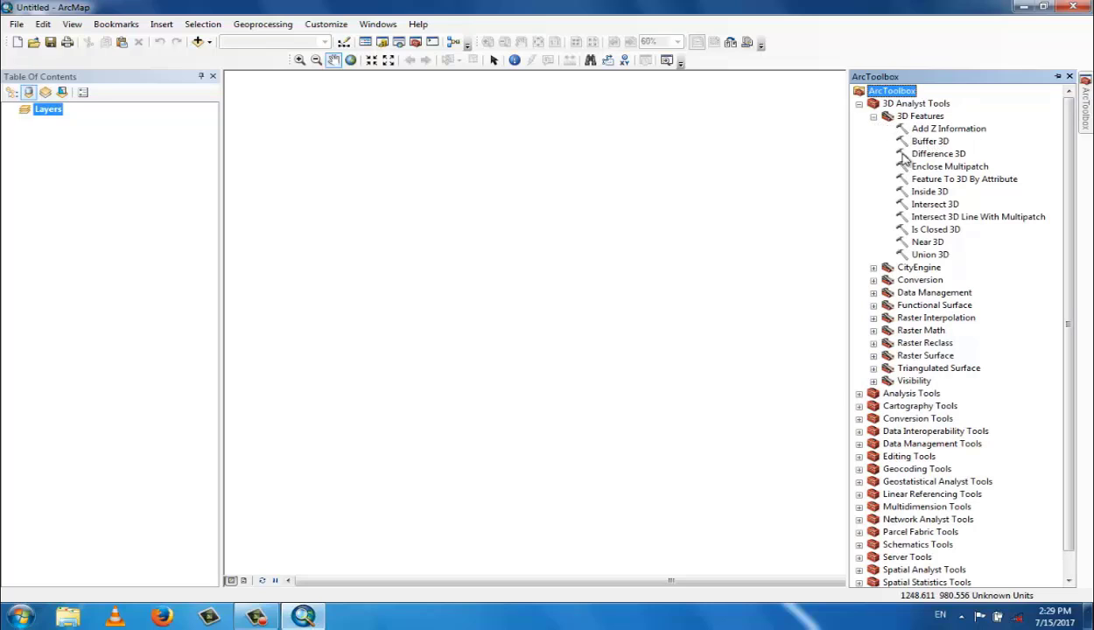
{"action": "left_click", "coordinate": [875, 117]}
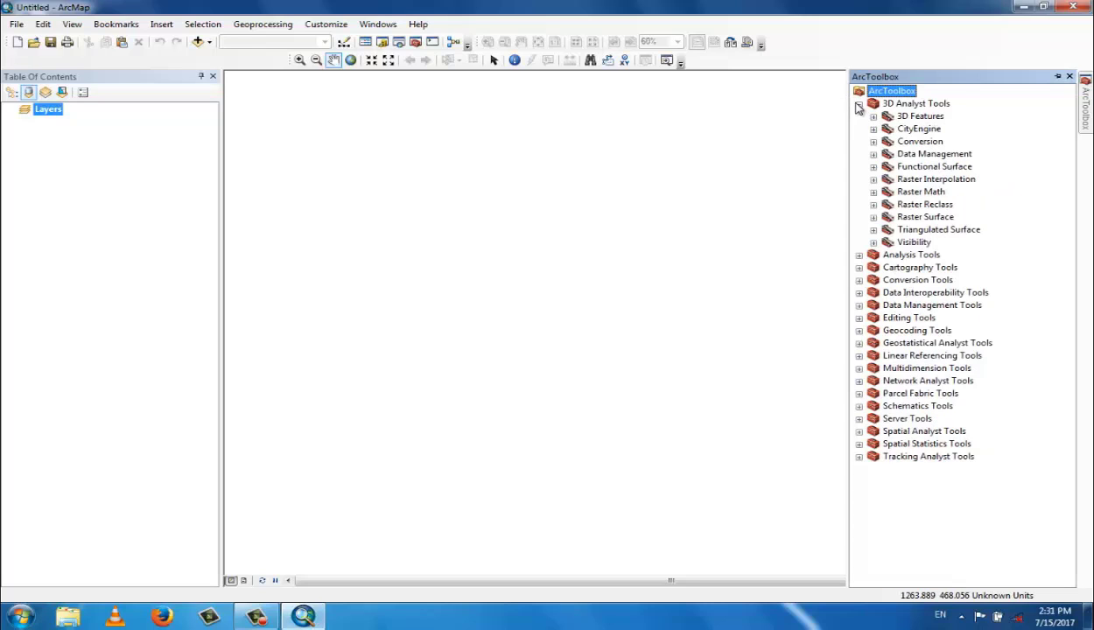
{"action": "left_click", "coordinate": [860, 104]}
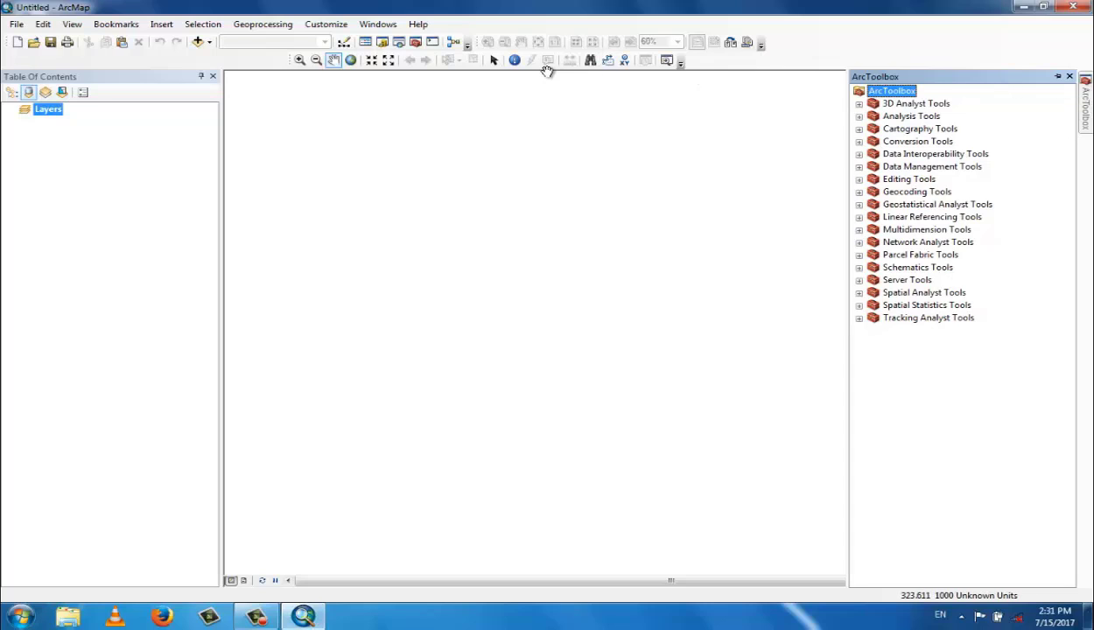
- Browse the Catalog's folder connections down to the Assignment1gis folder on F:\, and close the Catalog
{"action": "left_click", "coordinate": [381, 46]}
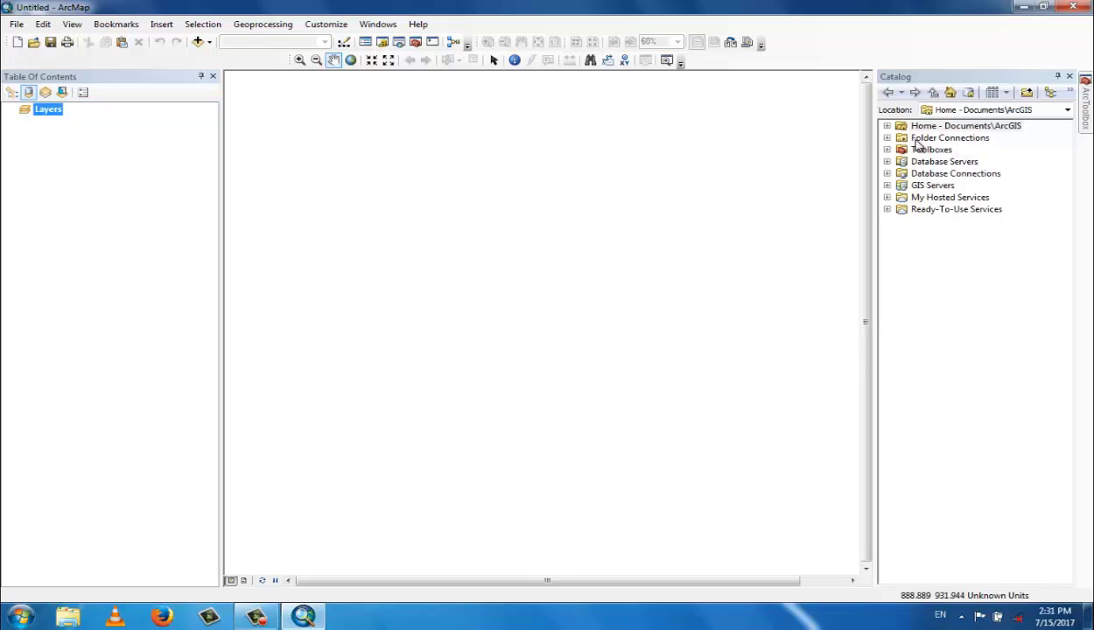
{"action": "left_click", "coordinate": [888, 138]}
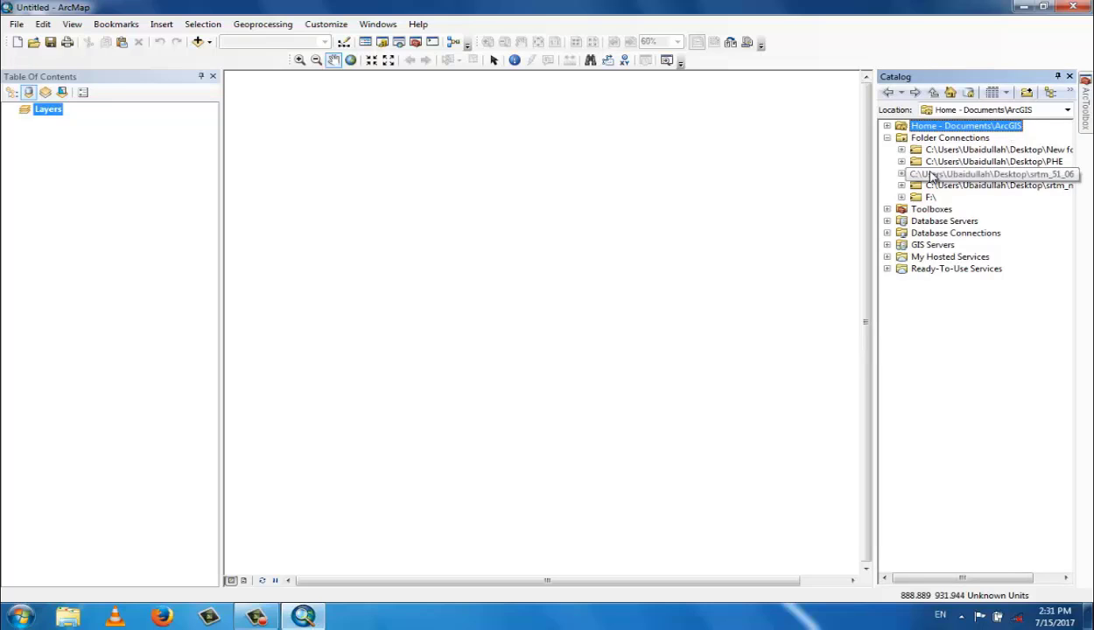
{"action": "left_click", "coordinate": [903, 198]}
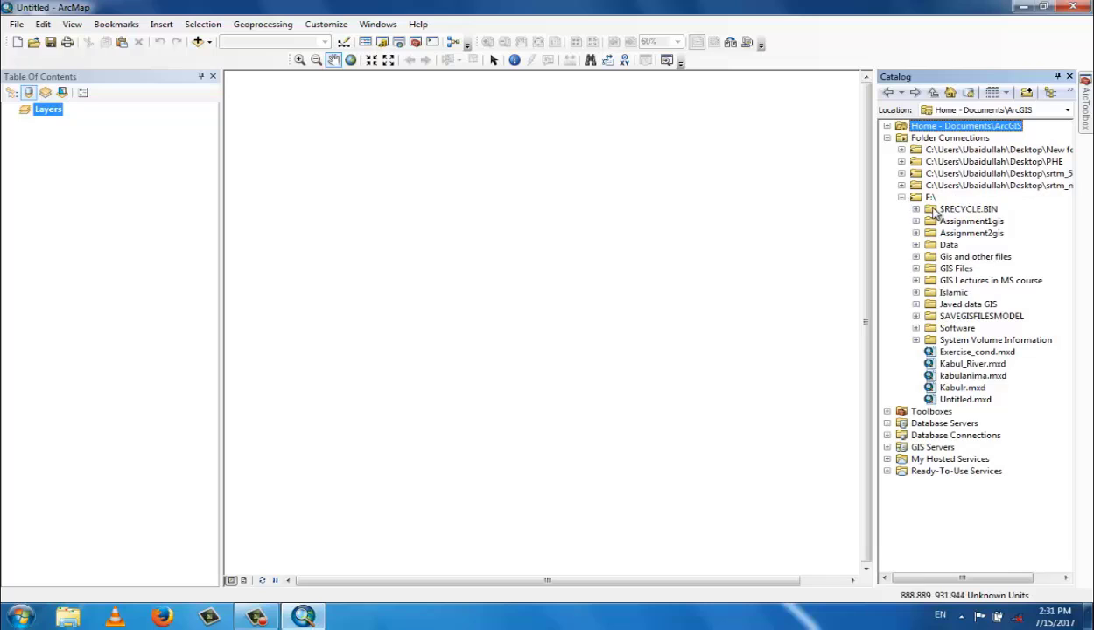
{"action": "left_click", "coordinate": [917, 221]}
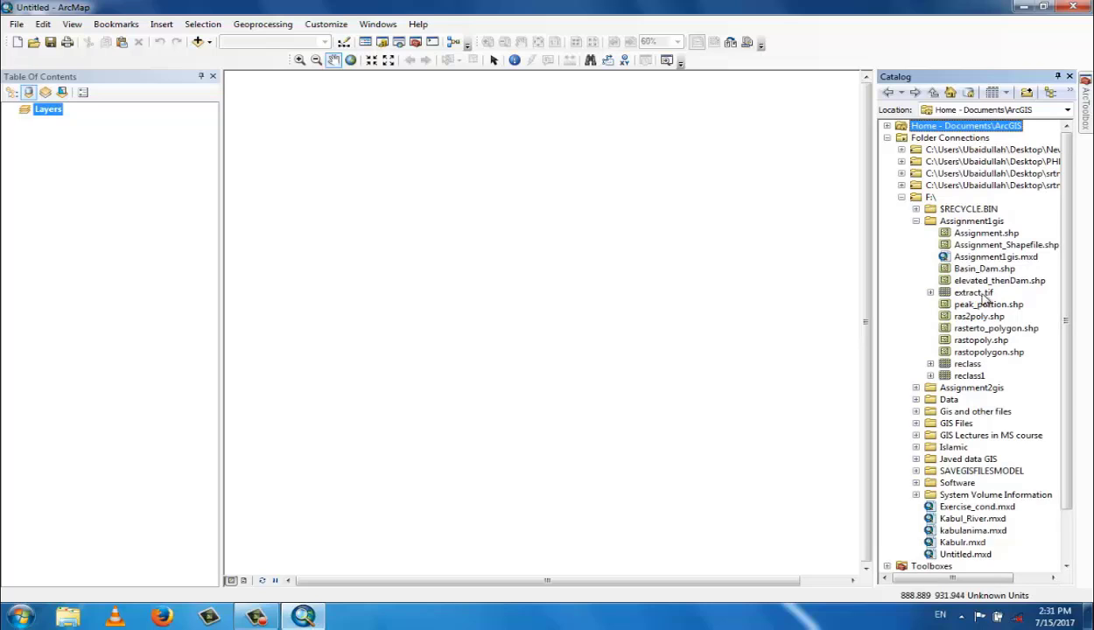
{"action": "left_click", "coordinate": [917, 222]}
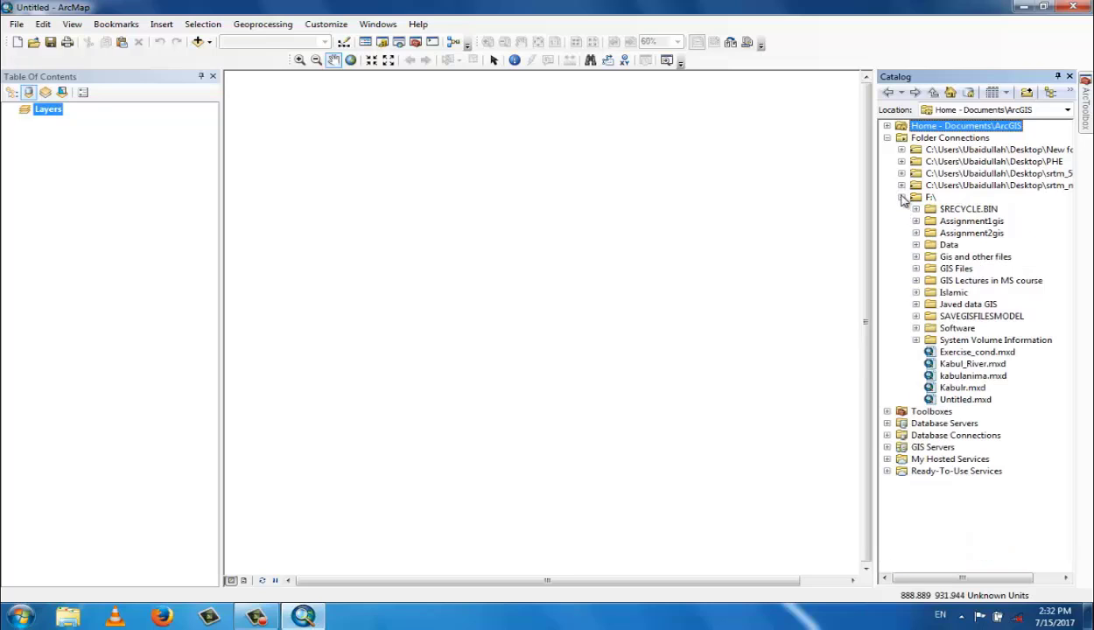
{"action": "left_click", "coordinate": [903, 198]}
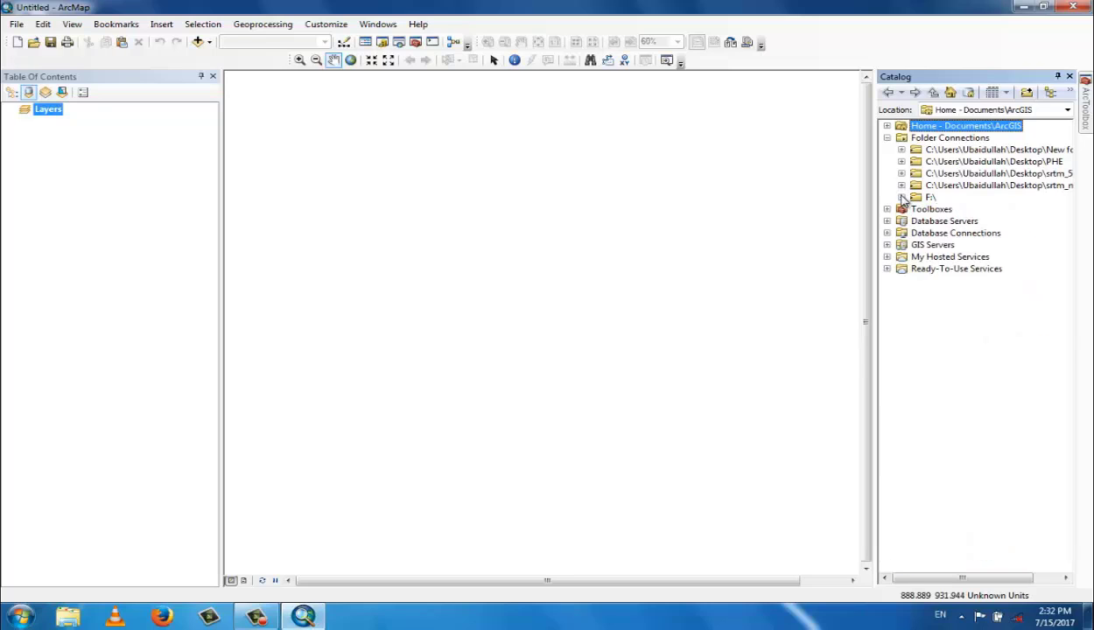
{"action": "left_click", "coordinate": [888, 139]}
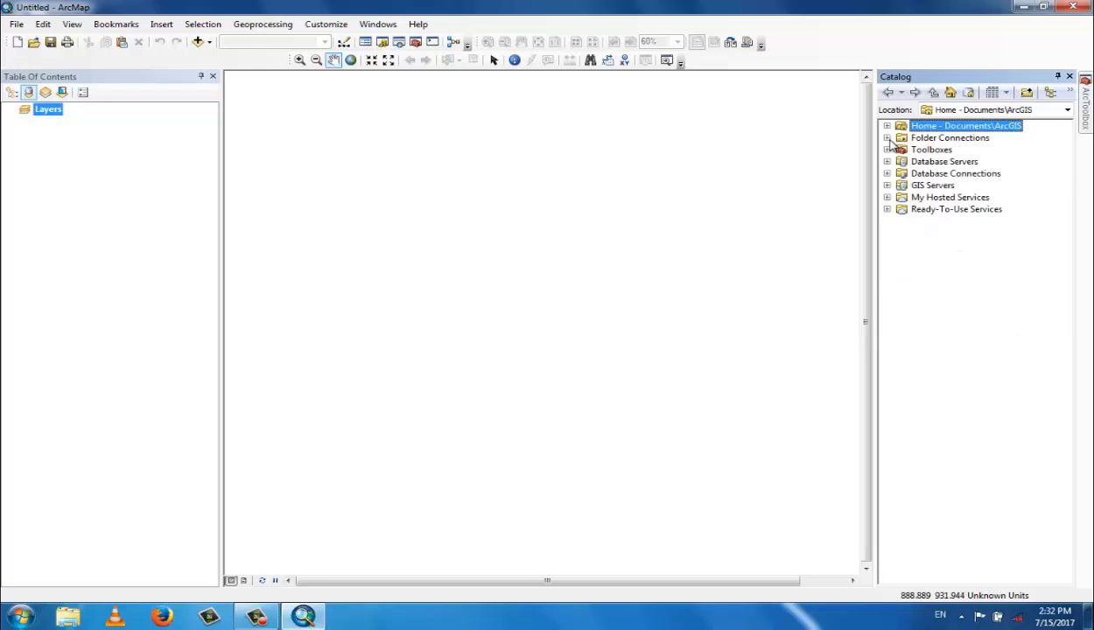
{"action": "left_click", "coordinate": [1071, 78]}
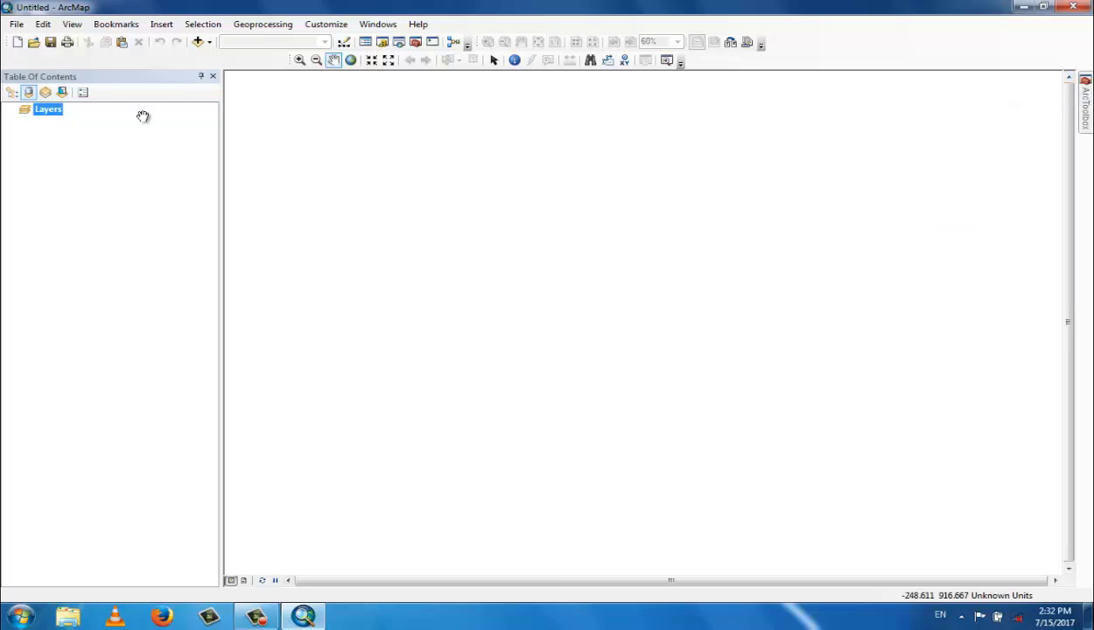
- Open the Add Data dialog to view the available shapefiles and close it without adding any
{"action": "left_click", "coordinate": [16, 24]}
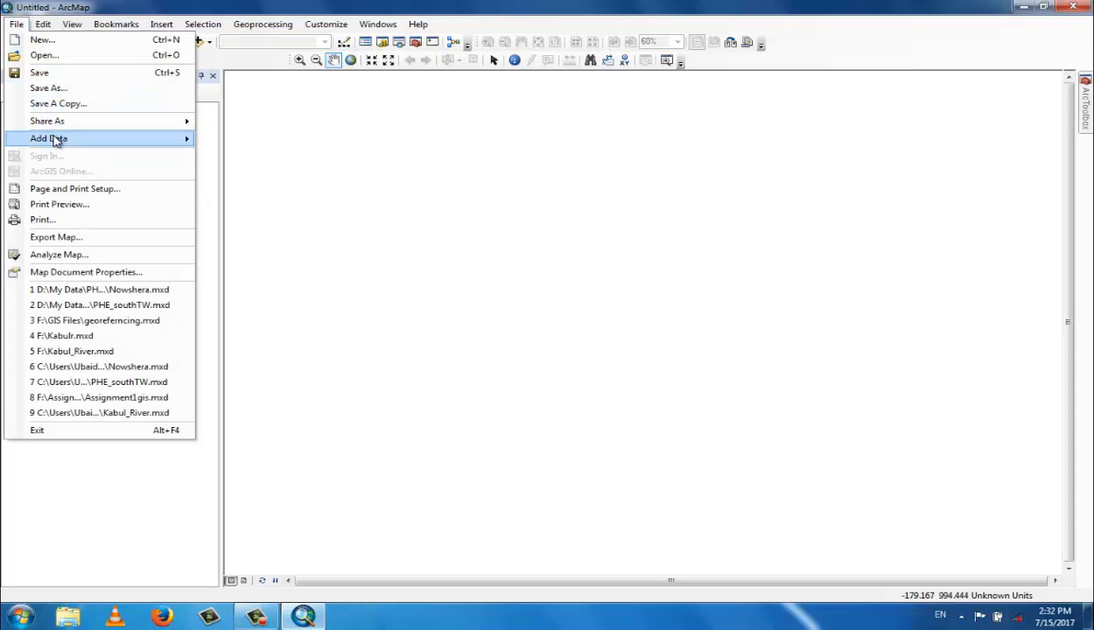
{"action": "mouse_move", "coordinate": [54, 140]}
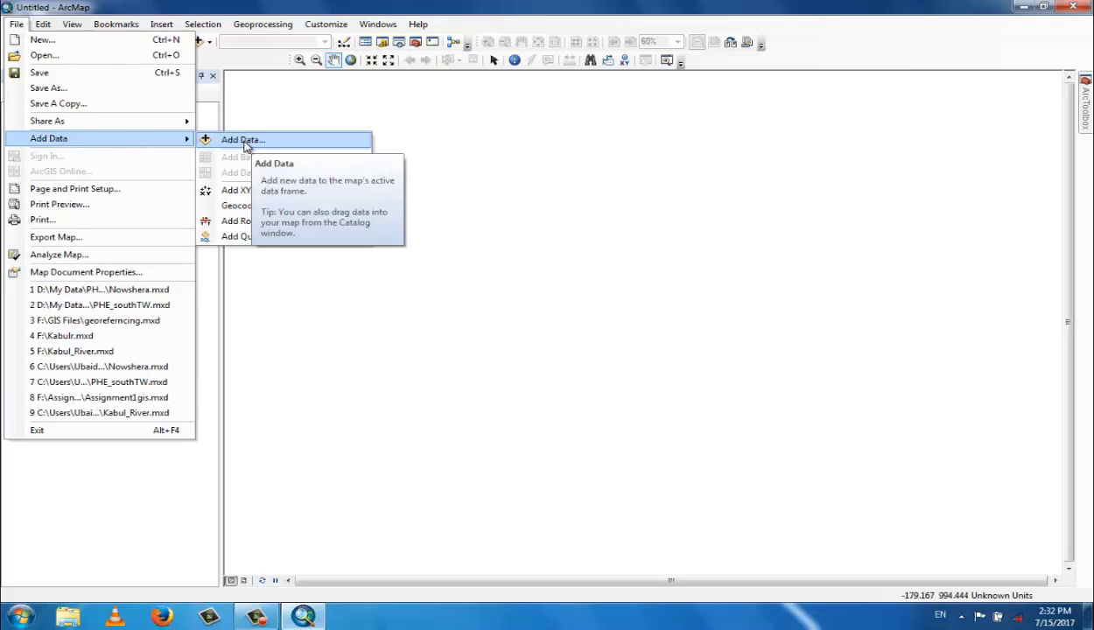
{"action": "left_click", "coordinate": [197, 42]}
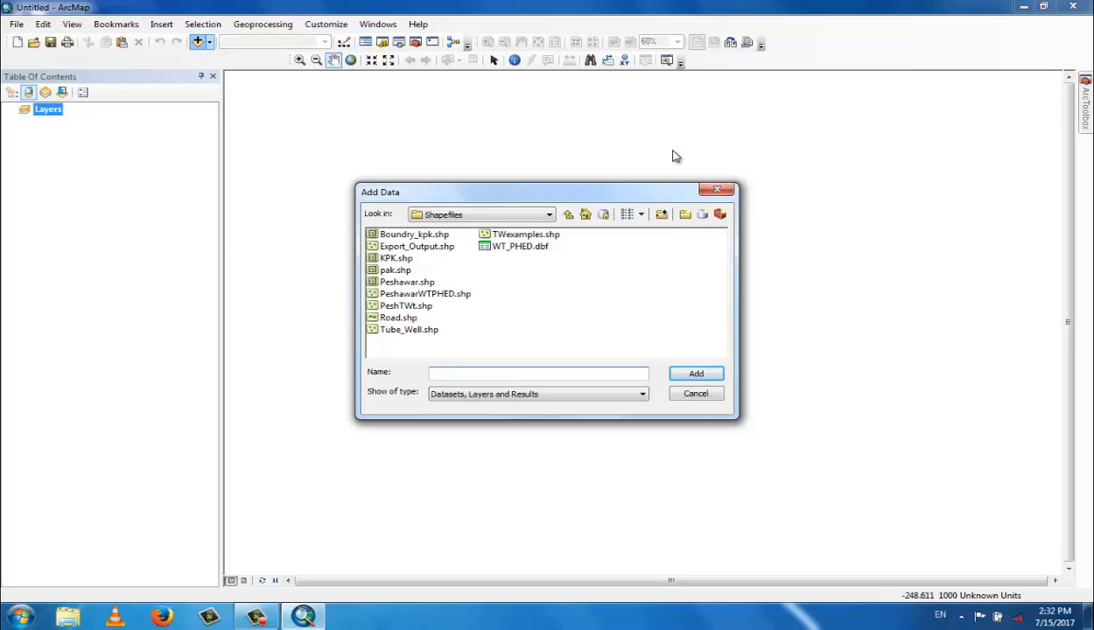
{"action": "left_click", "coordinate": [715, 192]}
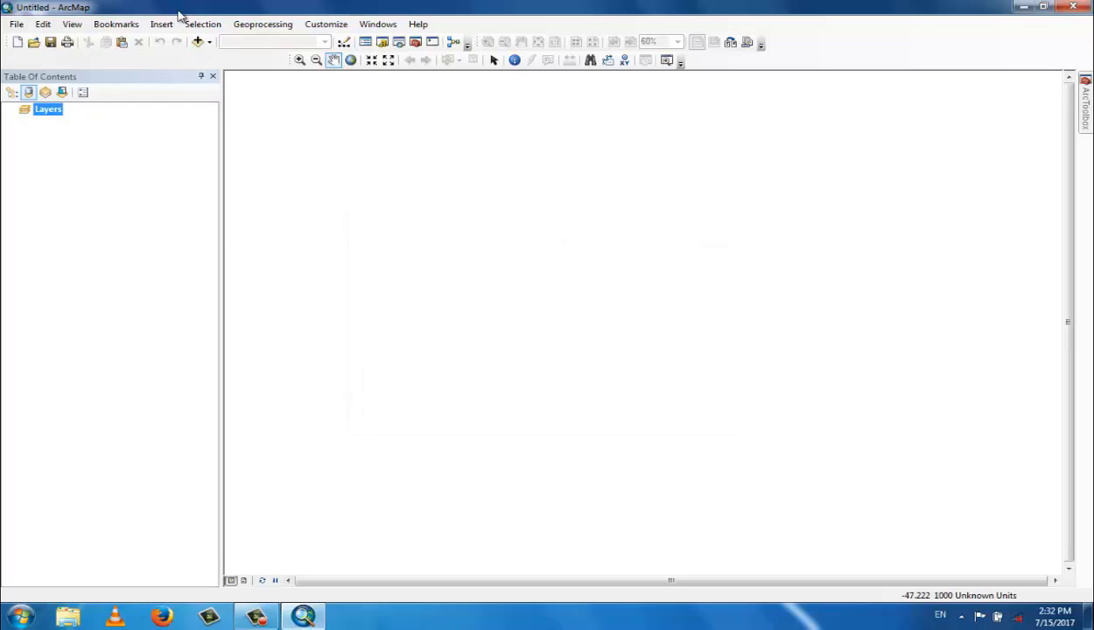
- Examine the File and View commands, switching the map to layout view and back to data view
{"action": "left_click", "coordinate": [11, 23]}
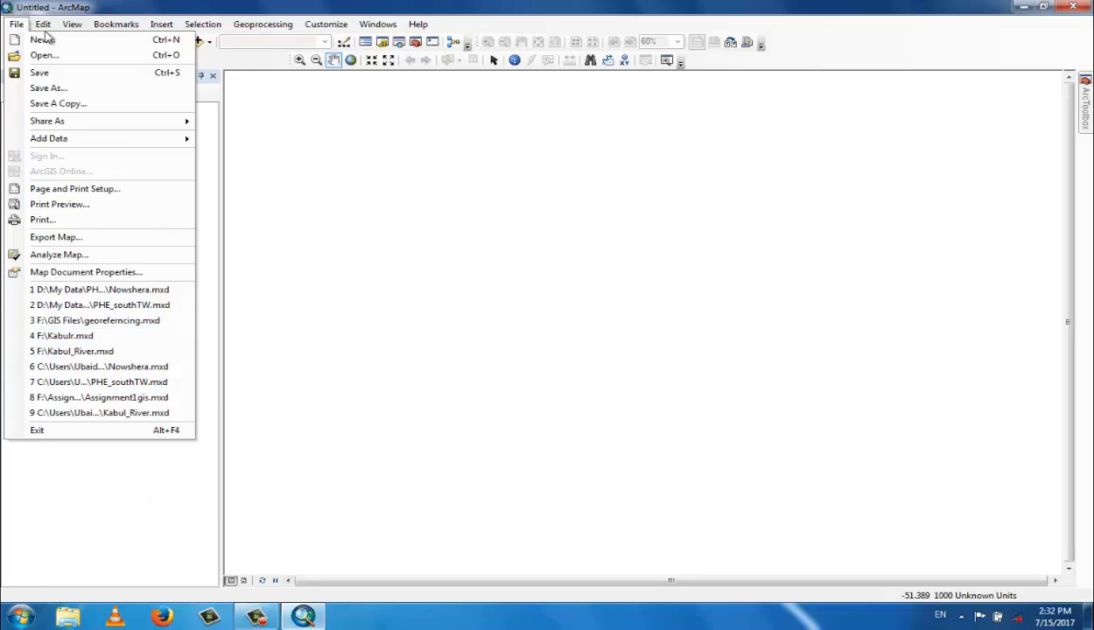
{"action": "mouse_move", "coordinate": [43, 26]}
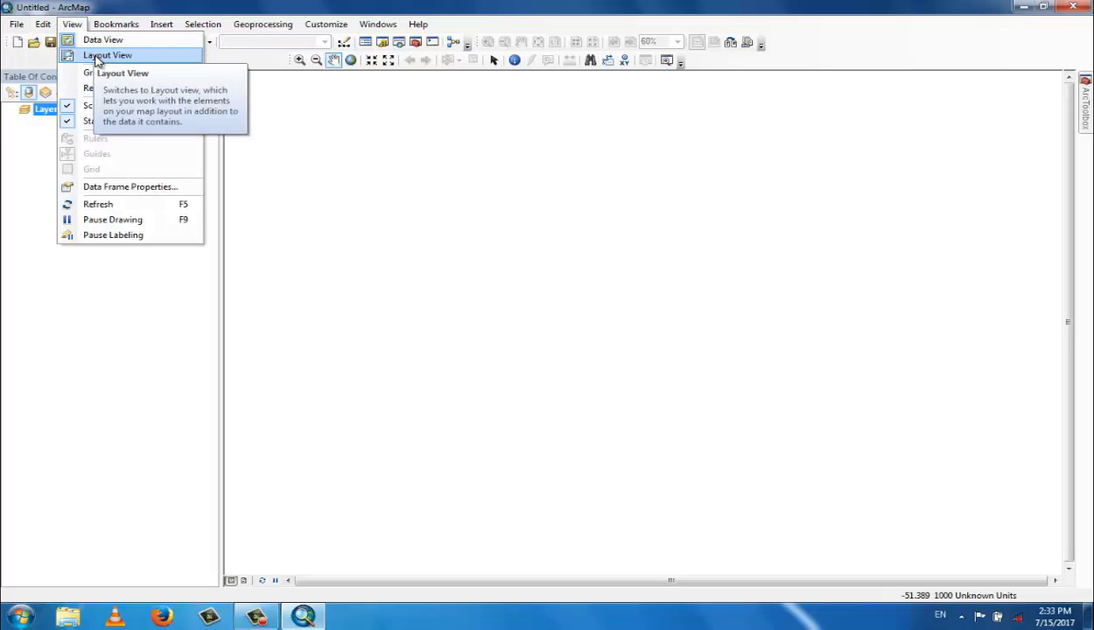
{"action": "left_click", "coordinate": [98, 56]}
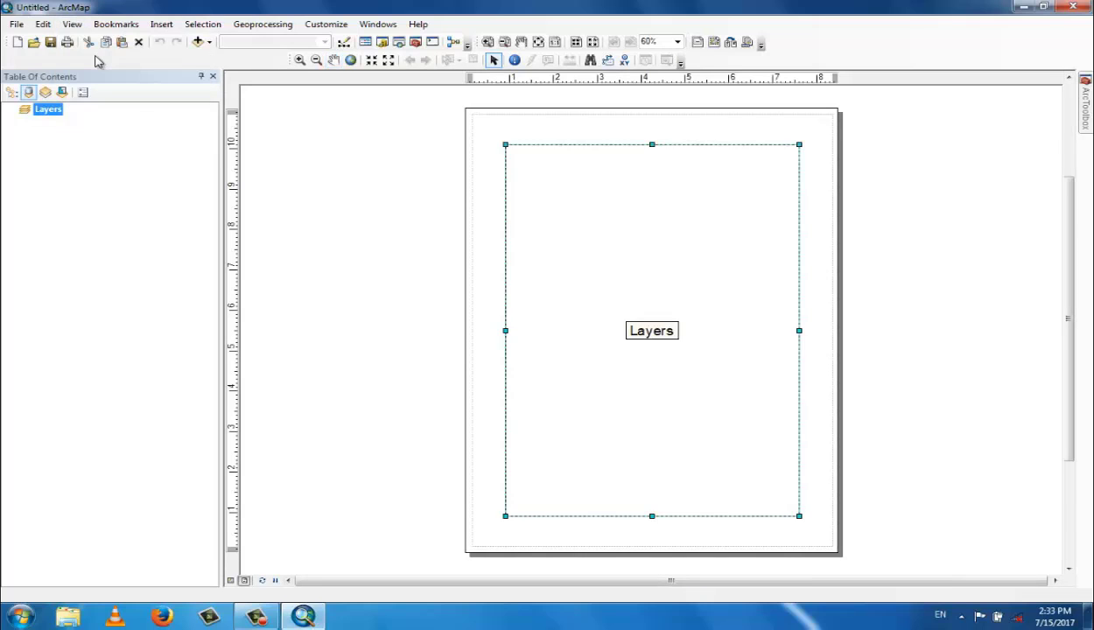
{"action": "left_click", "coordinate": [71, 24]}
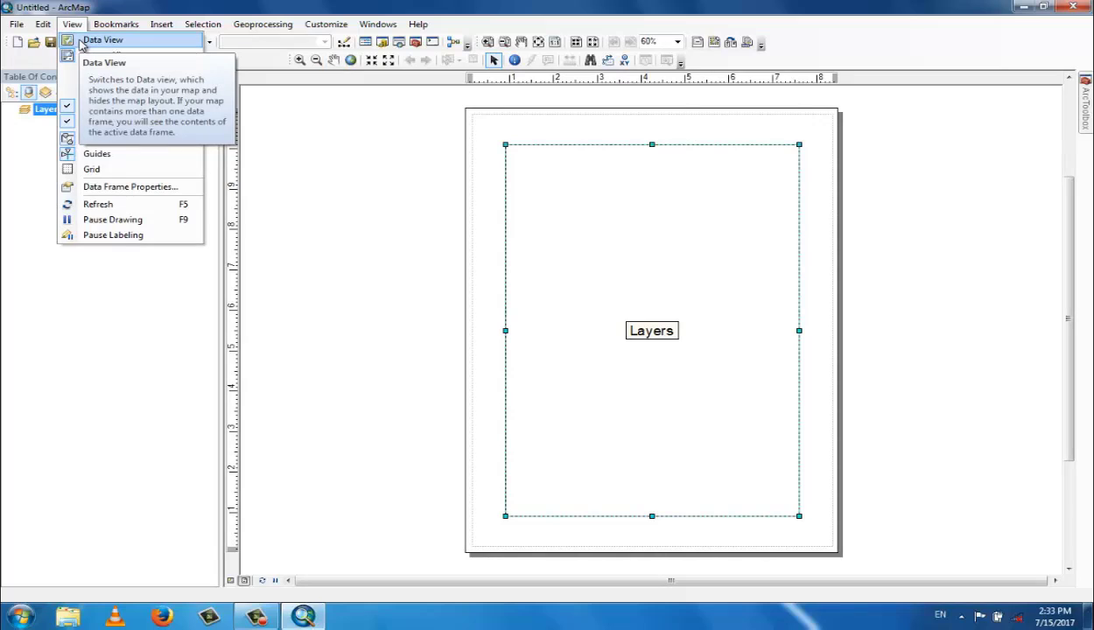
{"action": "left_click", "coordinate": [81, 44]}
{"action": "left_click", "coordinate": [74, 25]}
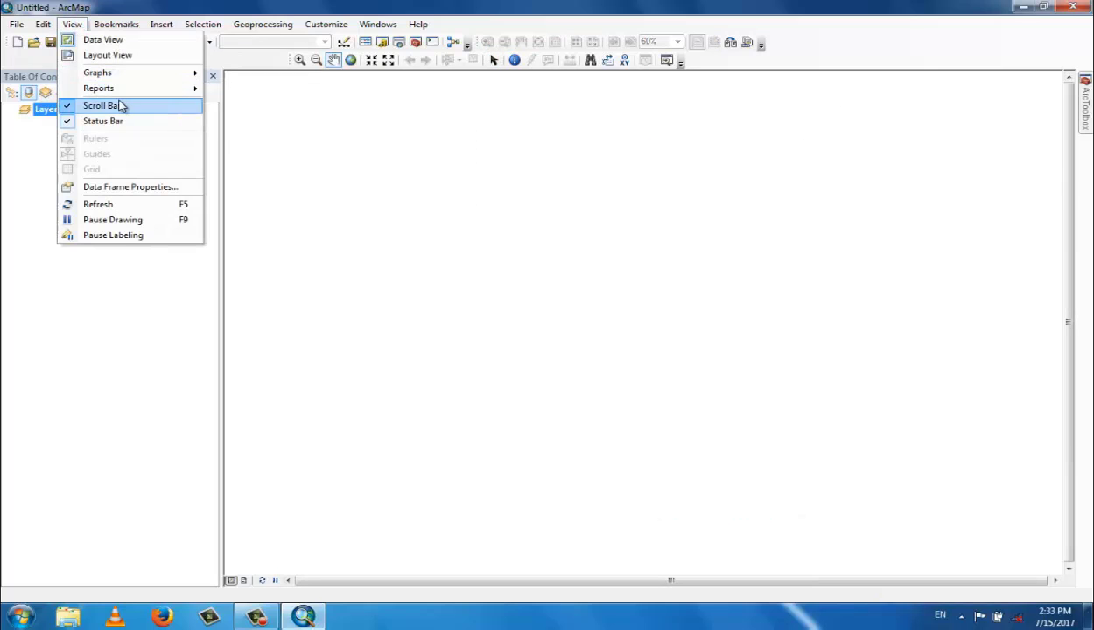
{"action": "left_click", "coordinate": [480, 184]}
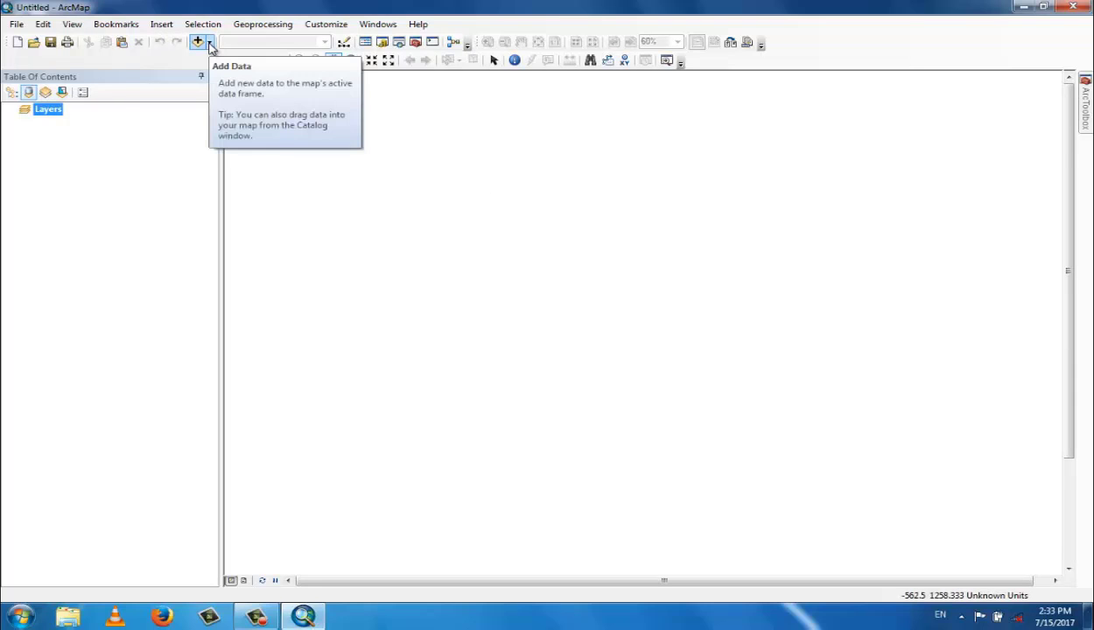
- Add the pak.shp shapefile from the Shapefiles folder to the map
{"action": "left_click", "coordinate": [200, 45]}
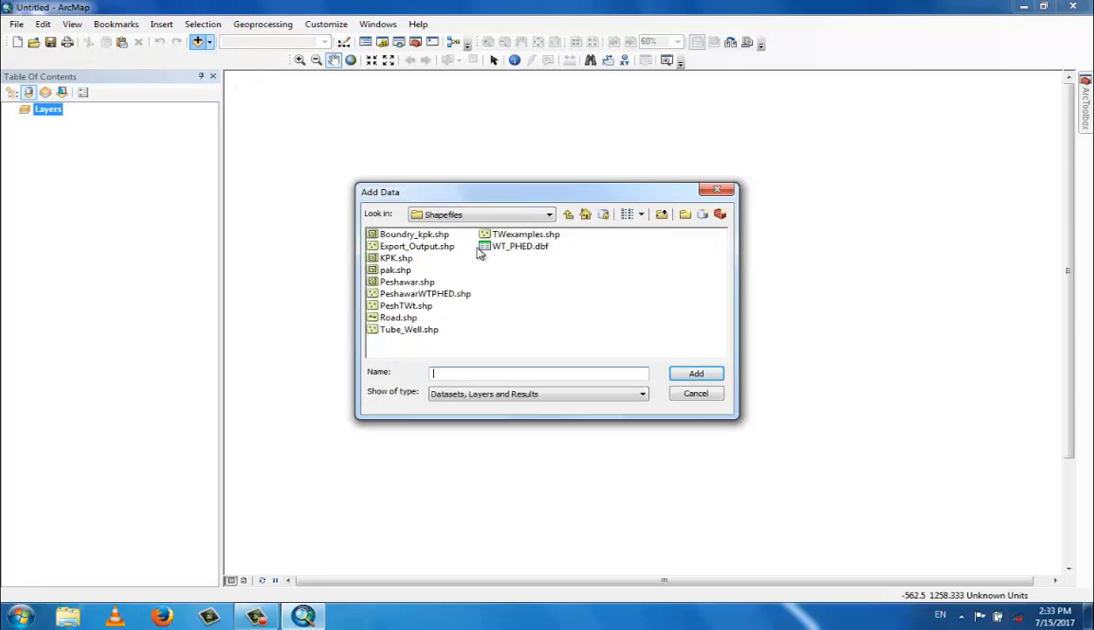
{"action": "left_click", "coordinate": [394, 272]}
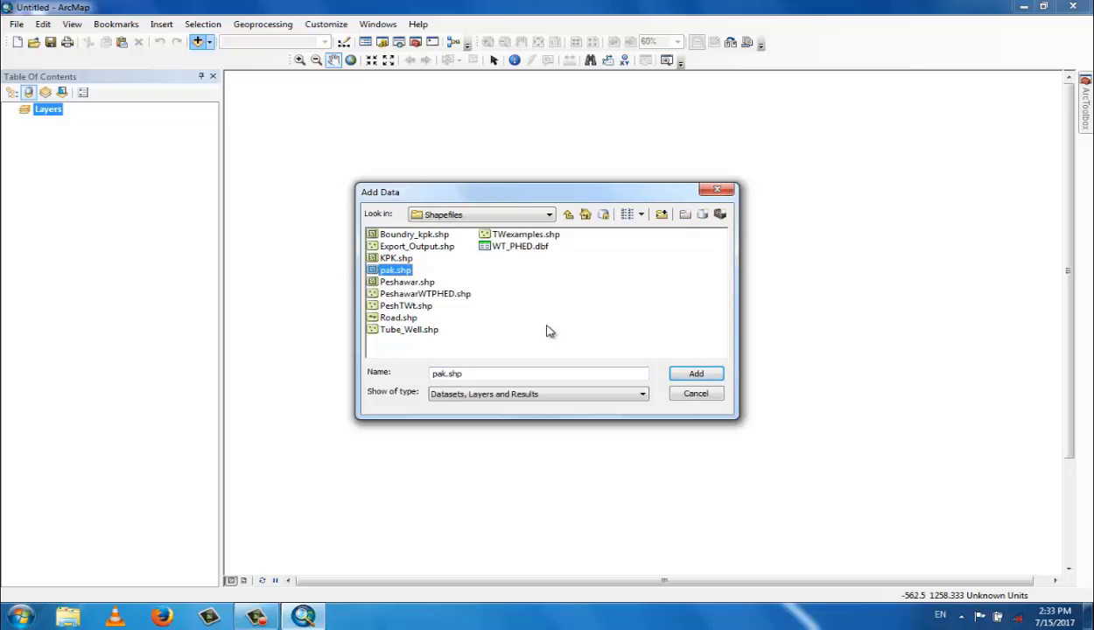
{"action": "left_click", "coordinate": [710, 377]}
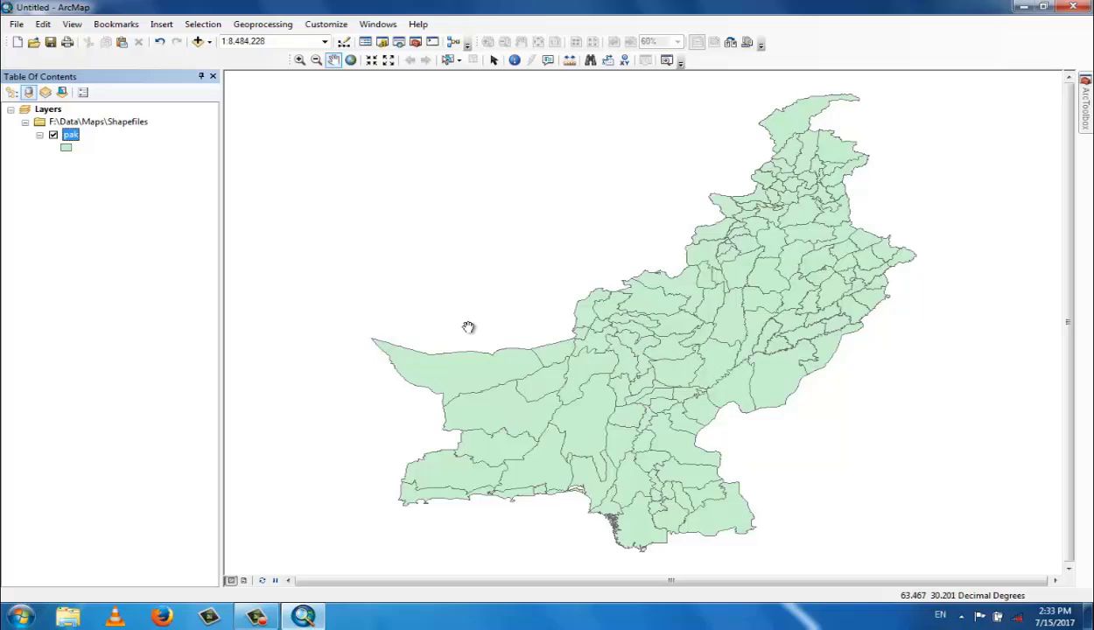
- Zoom in on a boxed area in the north of the pak layer and zoom back out to the whole country
{"action": "left_click", "coordinate": [299, 60]}
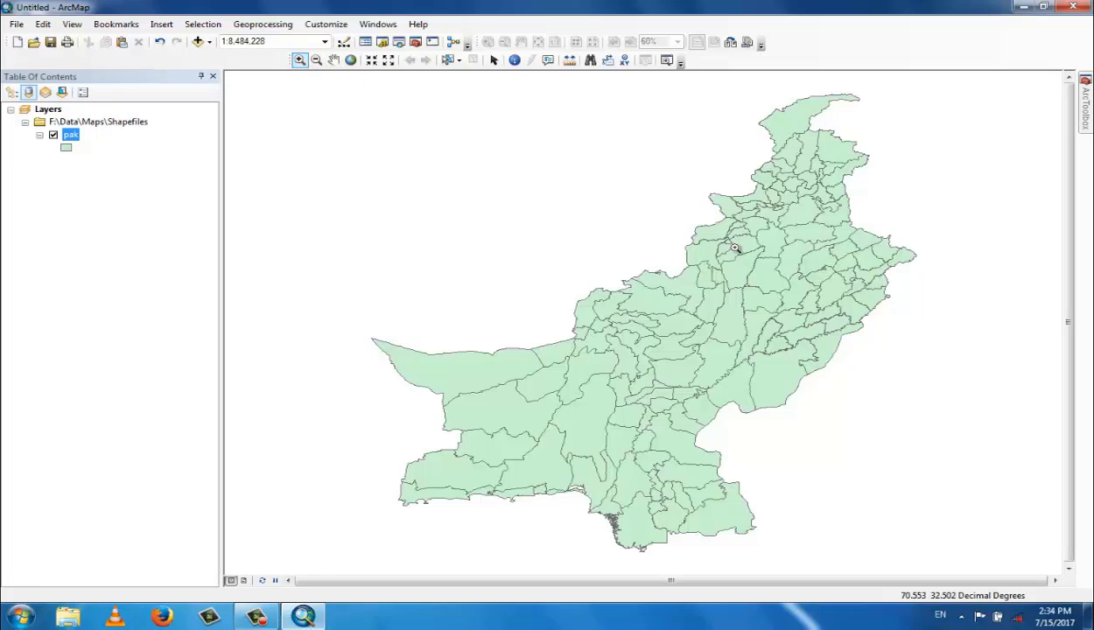
{"action": "left_click_drag", "start_coordinate": [720, 240], "coordinate": [665, 299]}
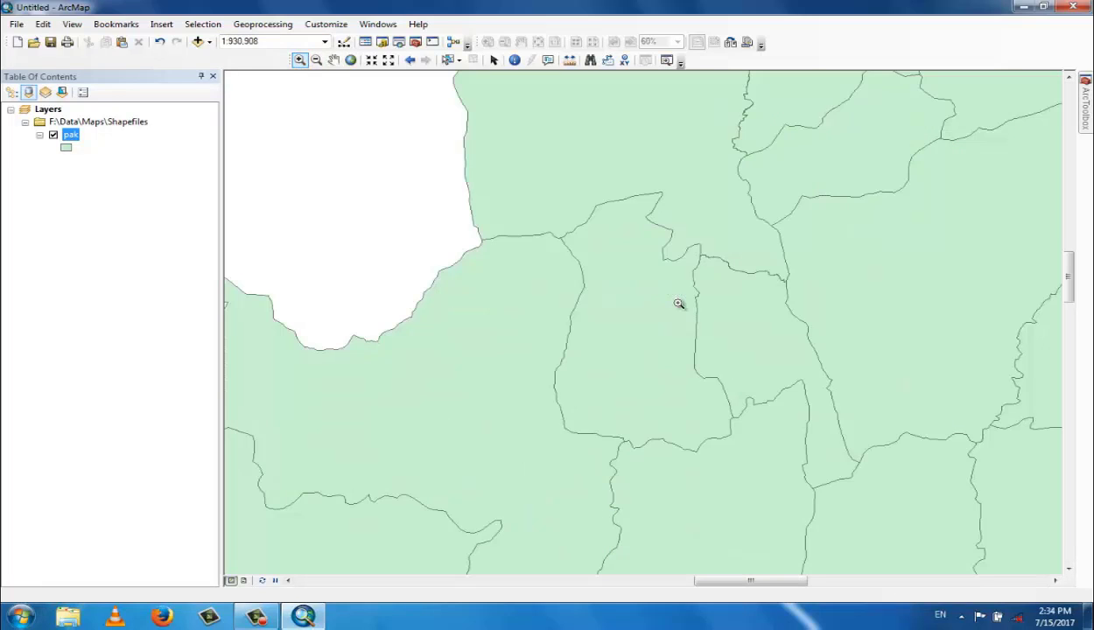
{"action": "left_click", "coordinate": [317, 61]}
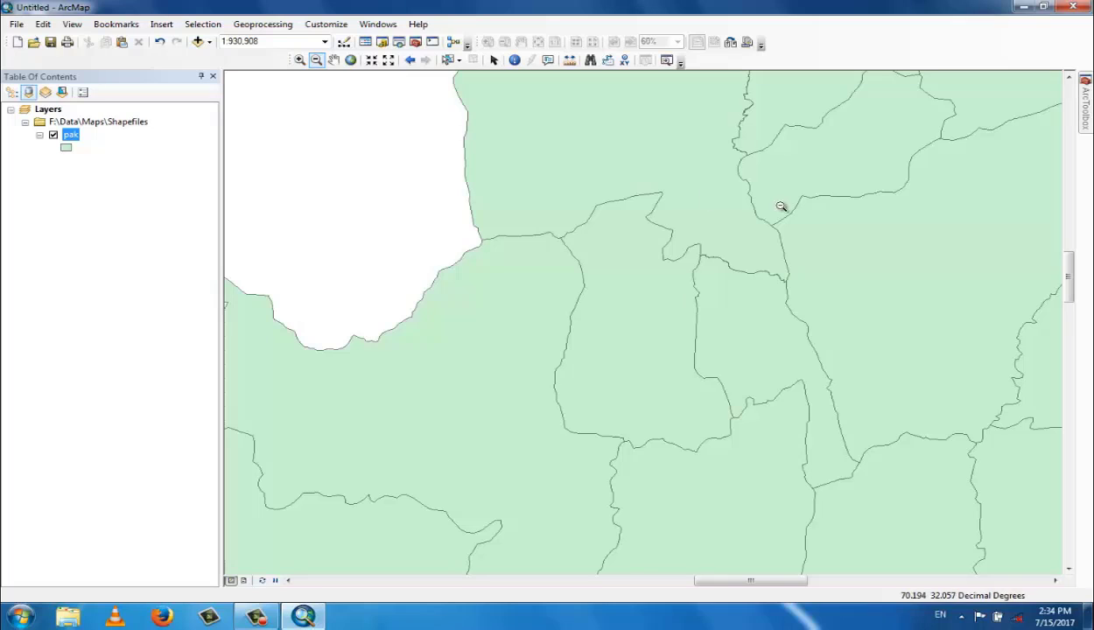
{"action": "left_click_drag", "start_coordinate": [780, 206], "coordinate": [535, 470]}
{"action": "left_click_drag", "start_coordinate": [794, 220], "coordinate": [632, 396]}
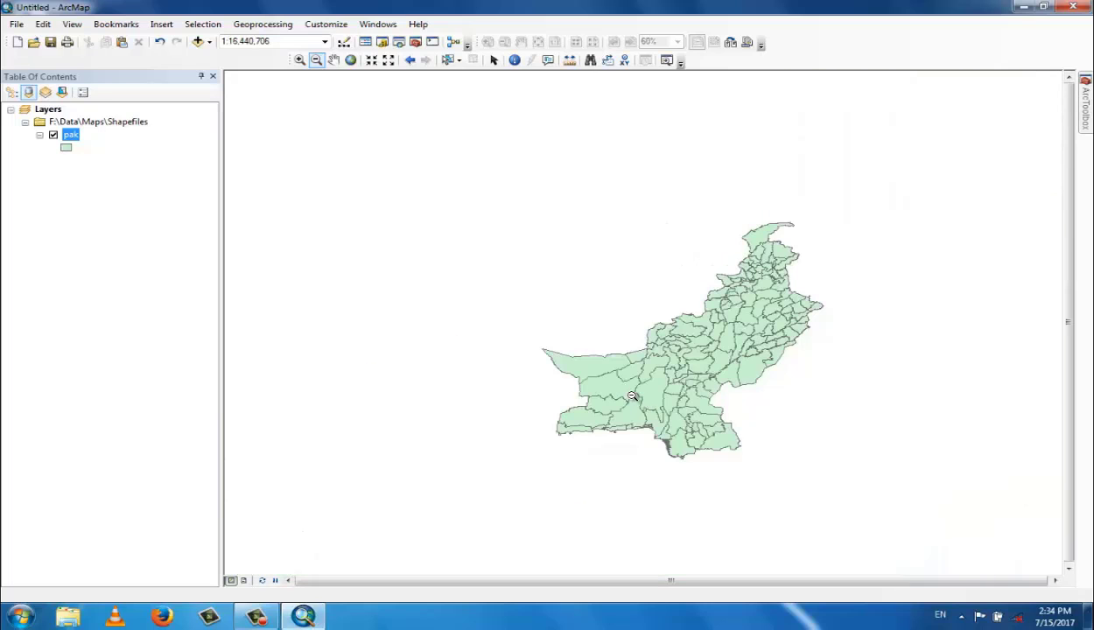
- Pan the map to bring the country outline to the middle of the data view
{"action": "left_click", "coordinate": [333, 61]}
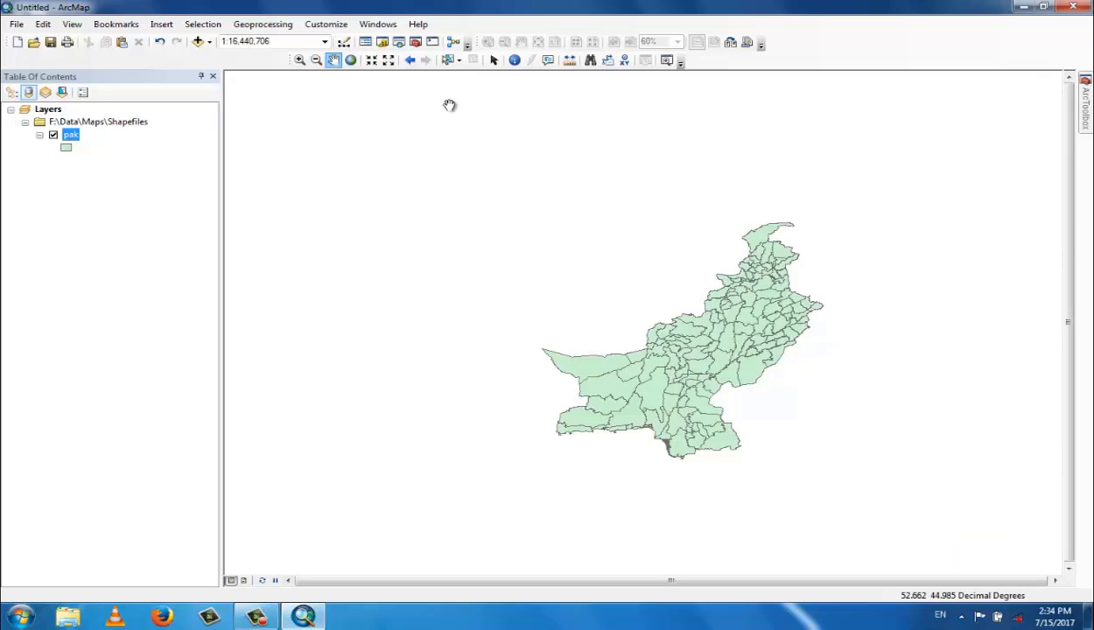
{"action": "left_click_drag", "start_coordinate": [738, 342], "coordinate": [571, 327]}
{"action": "left_click_drag", "start_coordinate": [685, 371], "coordinate": [584, 301]}
{"action": "left_click_drag", "start_coordinate": [546, 246], "coordinate": [619, 303]}
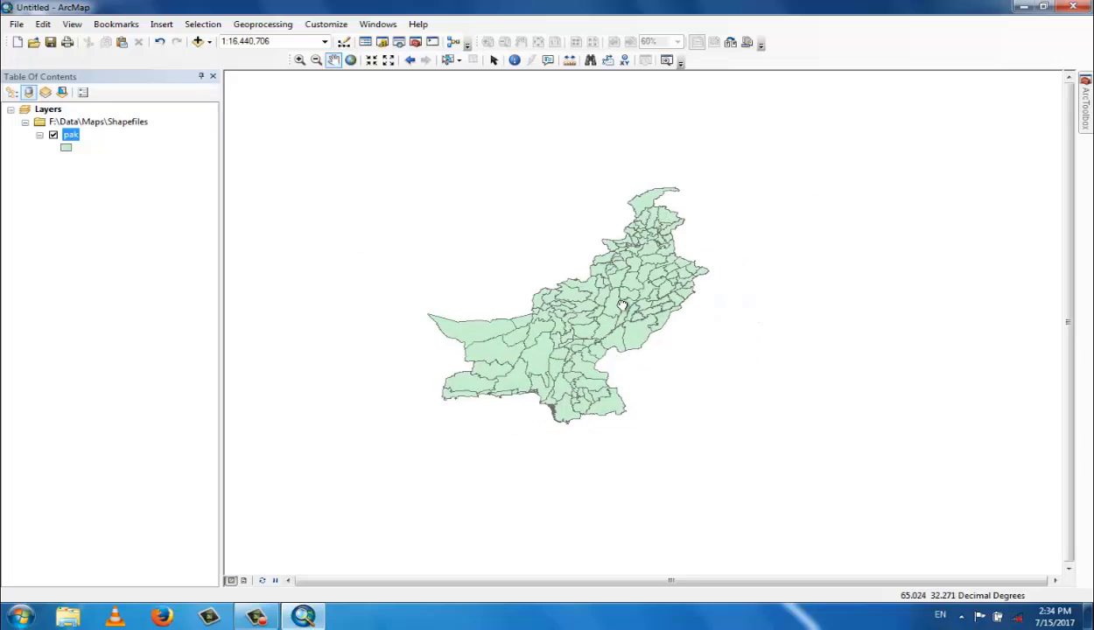
- Use Fixed Zoom In to reach a scale of 1:8,000,000 and Fixed Zoom Out to return to 1:15,000,000
{"action": "left_click", "coordinate": [372, 62]}
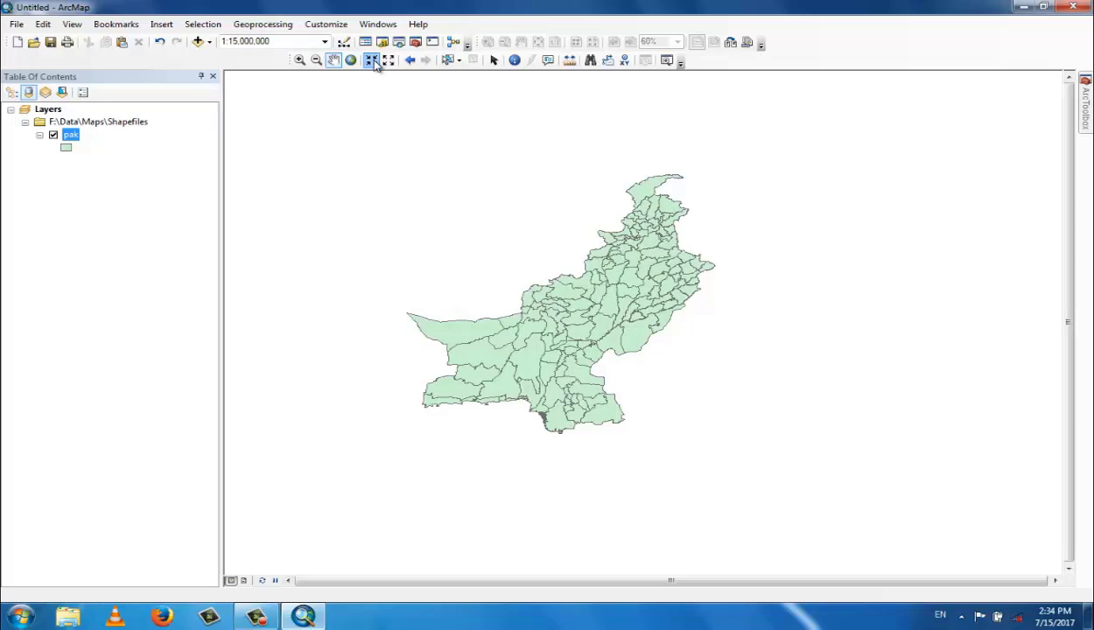
{"action": "left_click", "coordinate": [373, 62]}
{"action": "left_click", "coordinate": [373, 62]}
{"action": "left_click", "coordinate": [373, 62]}
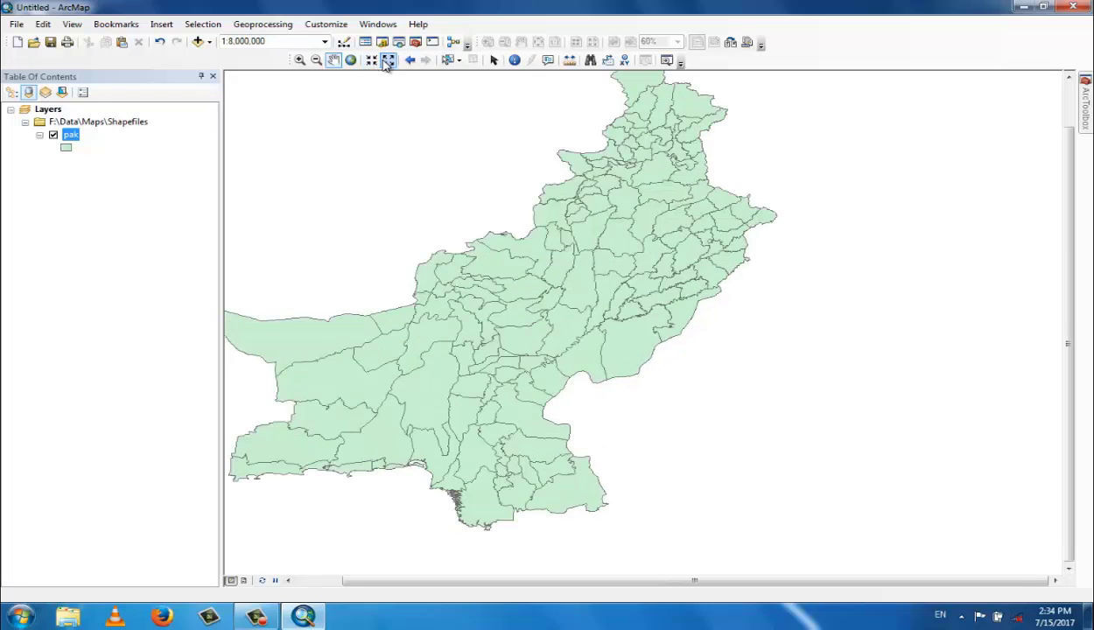
{"action": "left_click", "coordinate": [390, 63]}
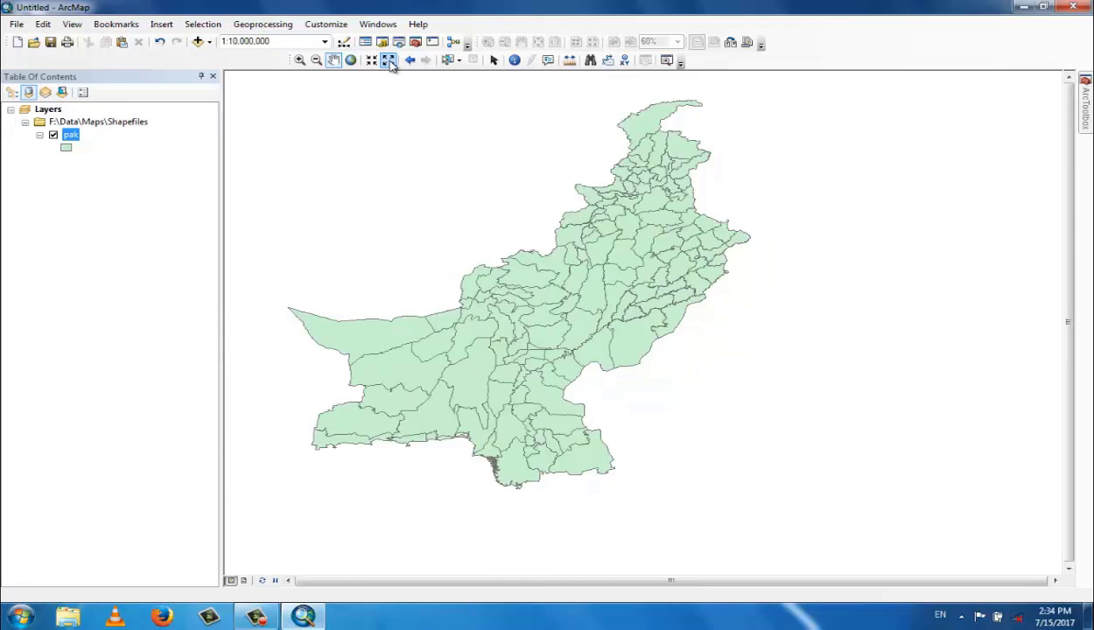
{"action": "left_click", "coordinate": [390, 62]}
{"action": "left_click", "coordinate": [391, 63]}
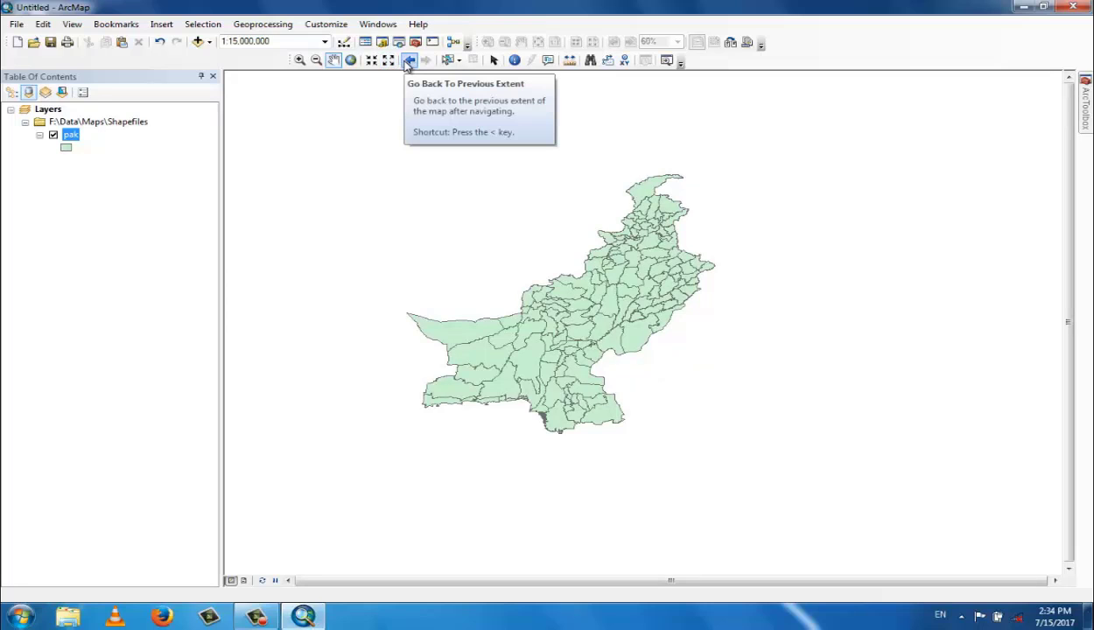
- Go back to the previous map extent and forward again, and change the scale in fixed zoom steps to 1:8,000,000
{"action": "left_click", "coordinate": [408, 63]}
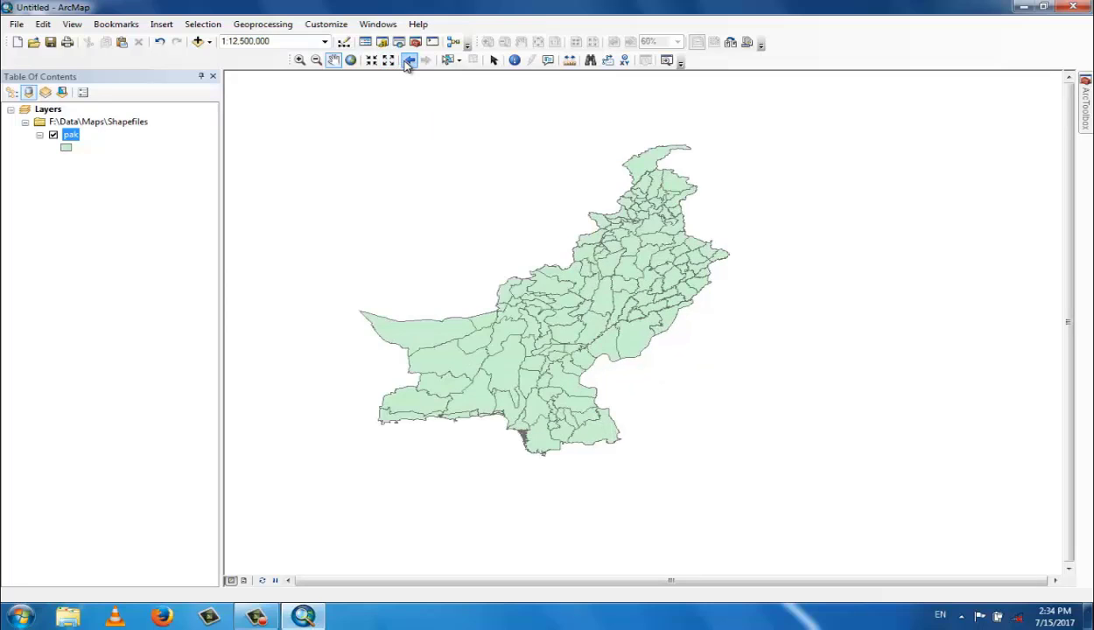
{"action": "left_click", "coordinate": [427, 59]}
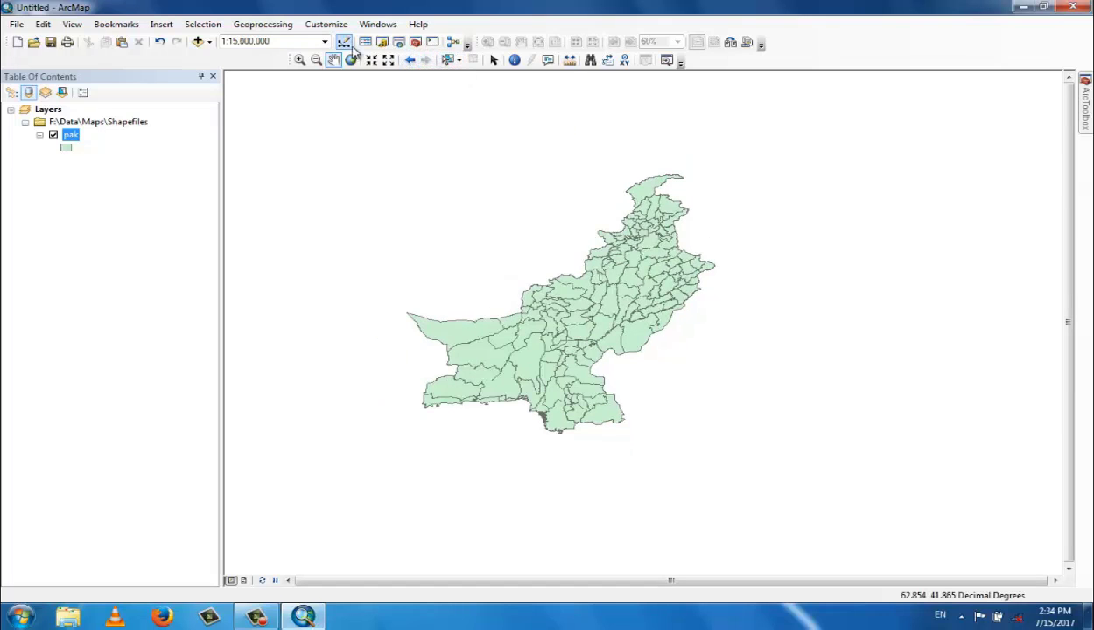
{"action": "left_click", "coordinate": [389, 60]}
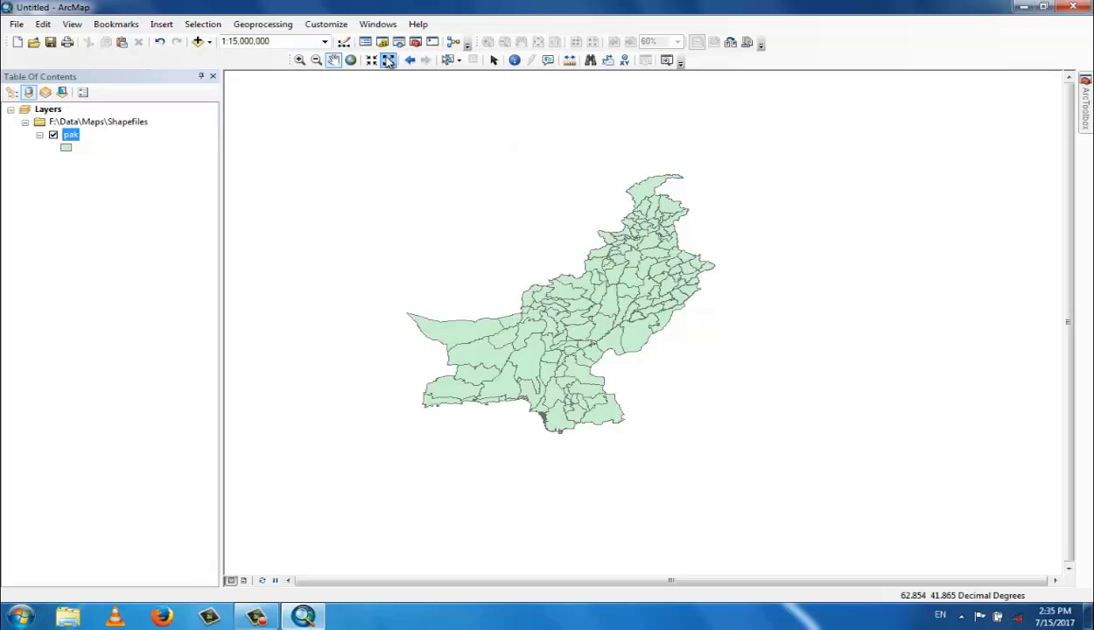
{"action": "left_click", "coordinate": [372, 60]}
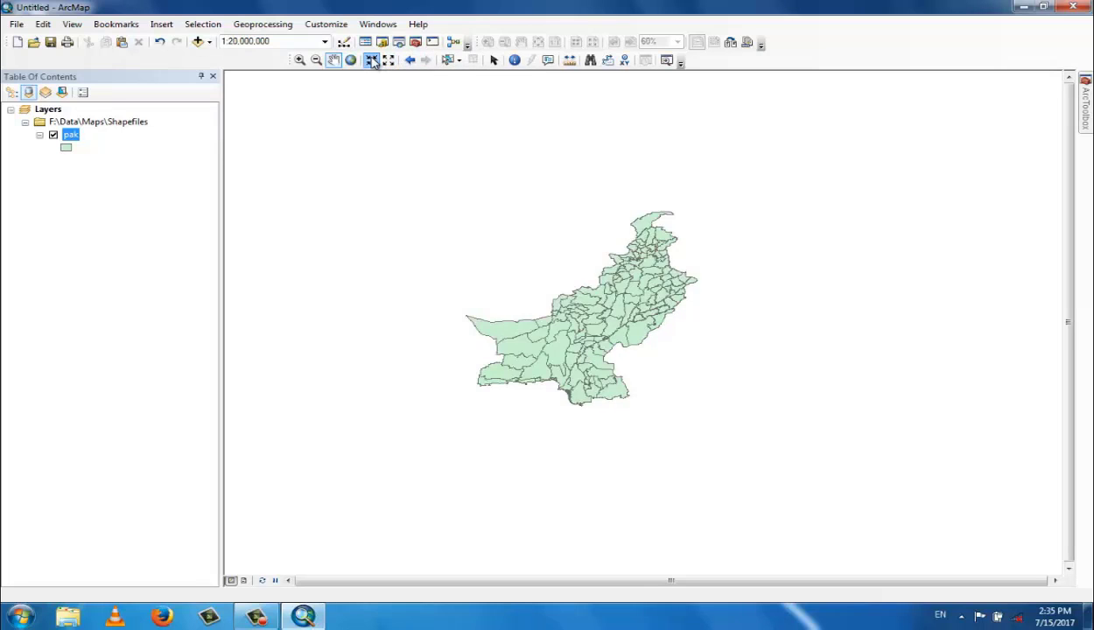
{"action": "left_click", "coordinate": [373, 60]}
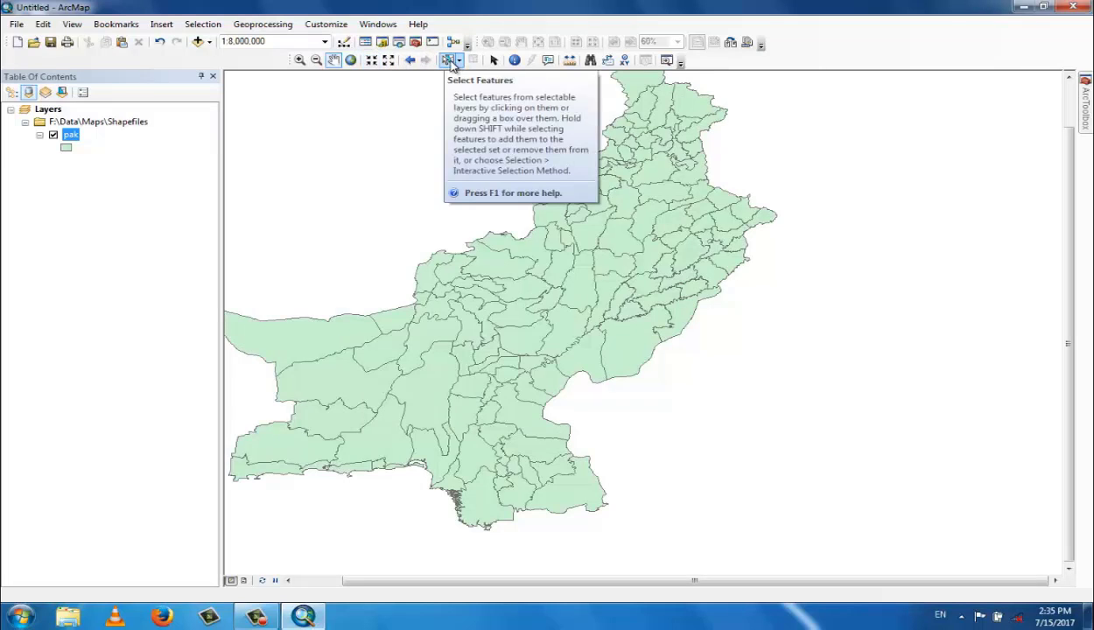
- Select a single district polygon southwest of Mianwali with Select Features and clear the selection
{"action": "left_click", "coordinate": [449, 60]}
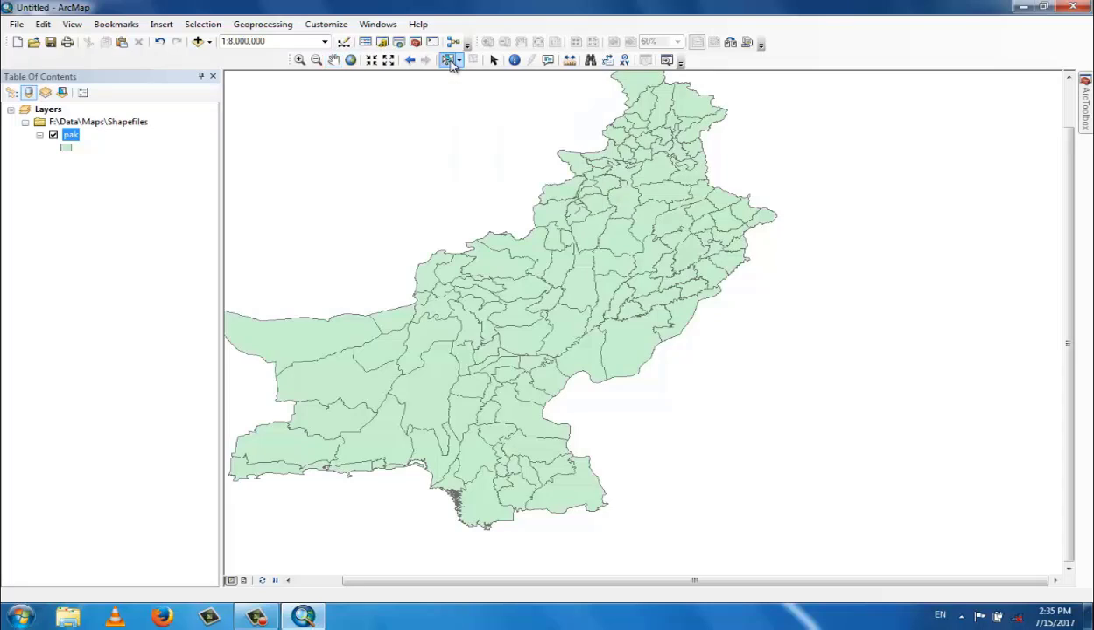
{"action": "left_click", "coordinate": [589, 237]}
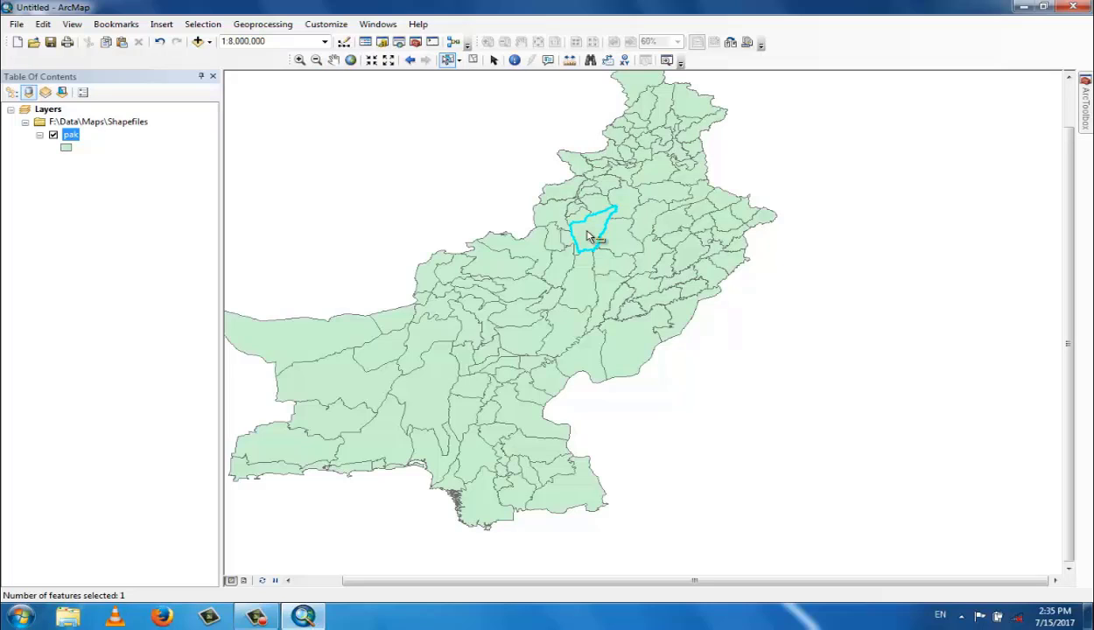
{"action": "left_click", "coordinate": [474, 60]}
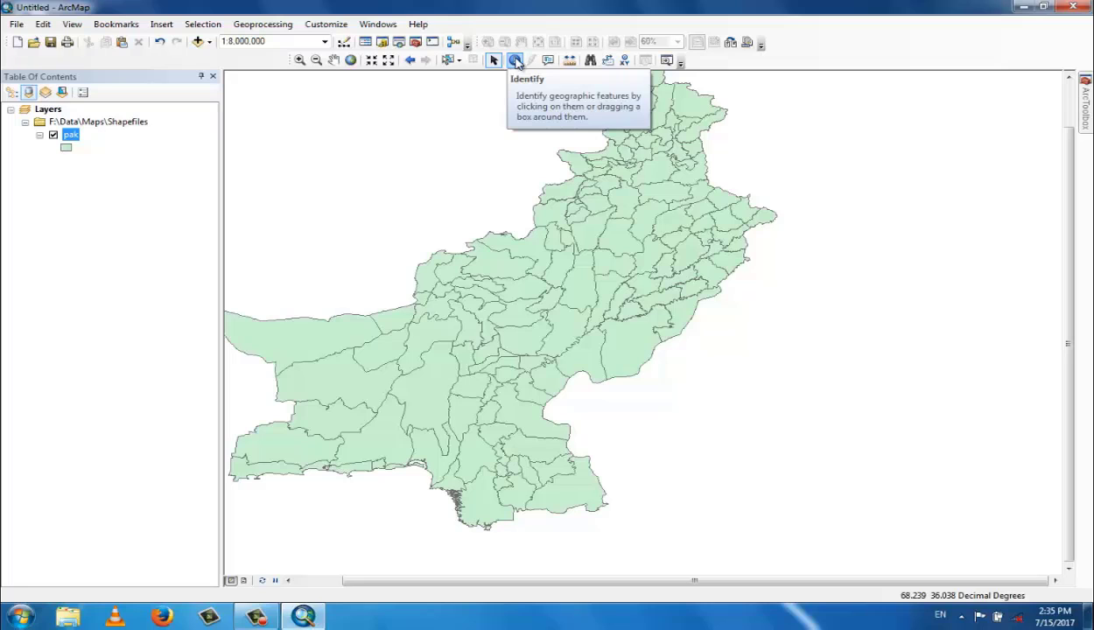
- Select the Mianwali district polygon and view its attributes with Identify, closing the results when done
{"action": "left_click", "coordinate": [448, 61]}
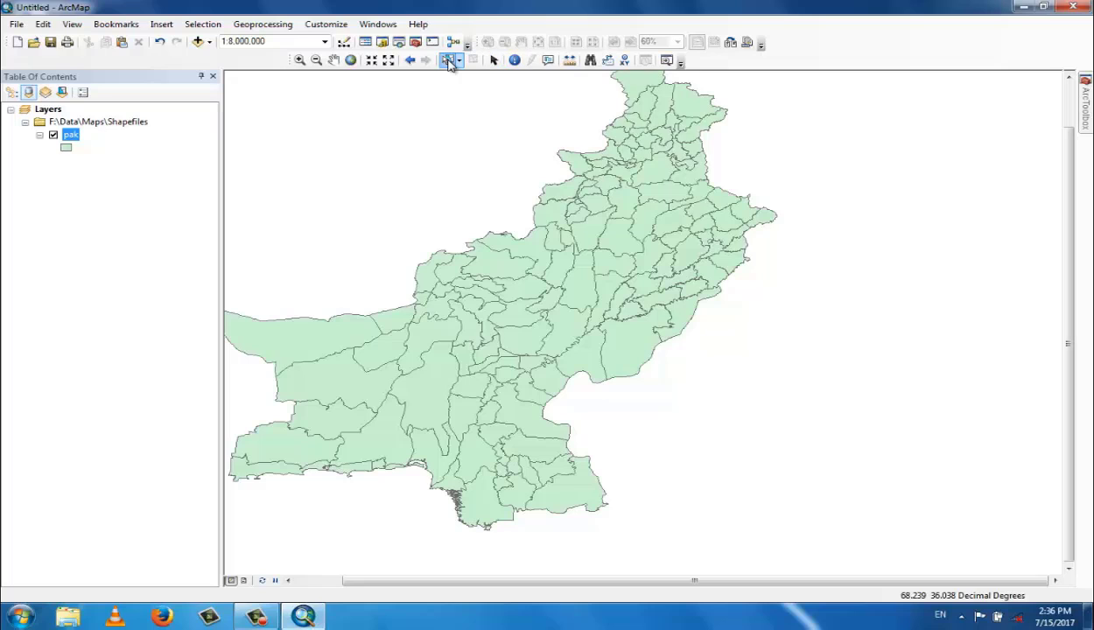
{"action": "left_click", "coordinate": [623, 206]}
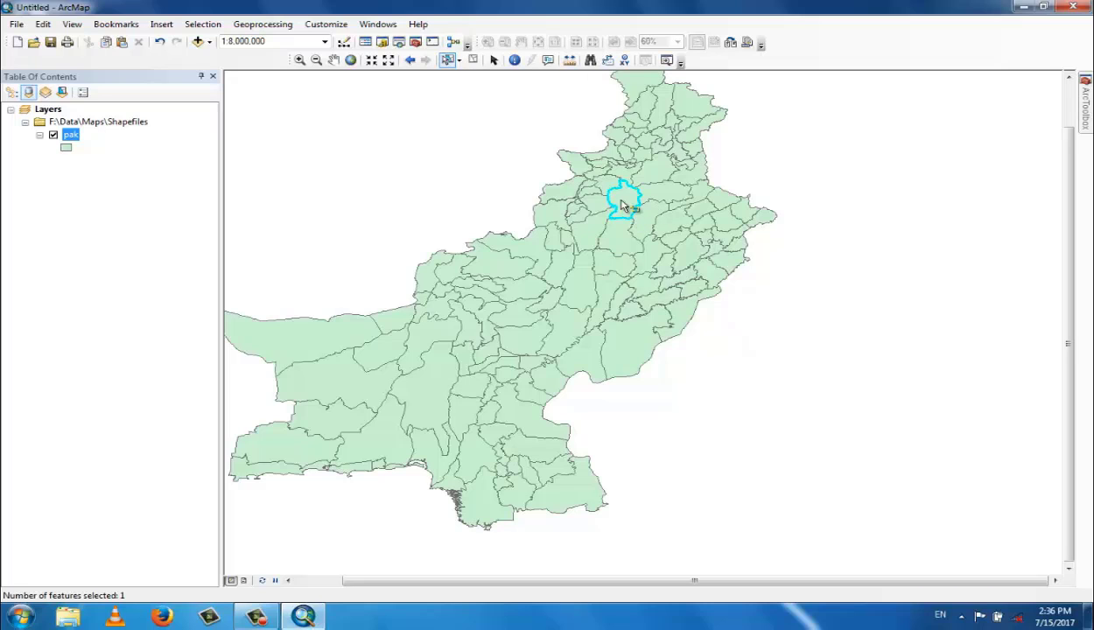
{"action": "left_click", "coordinate": [516, 61]}
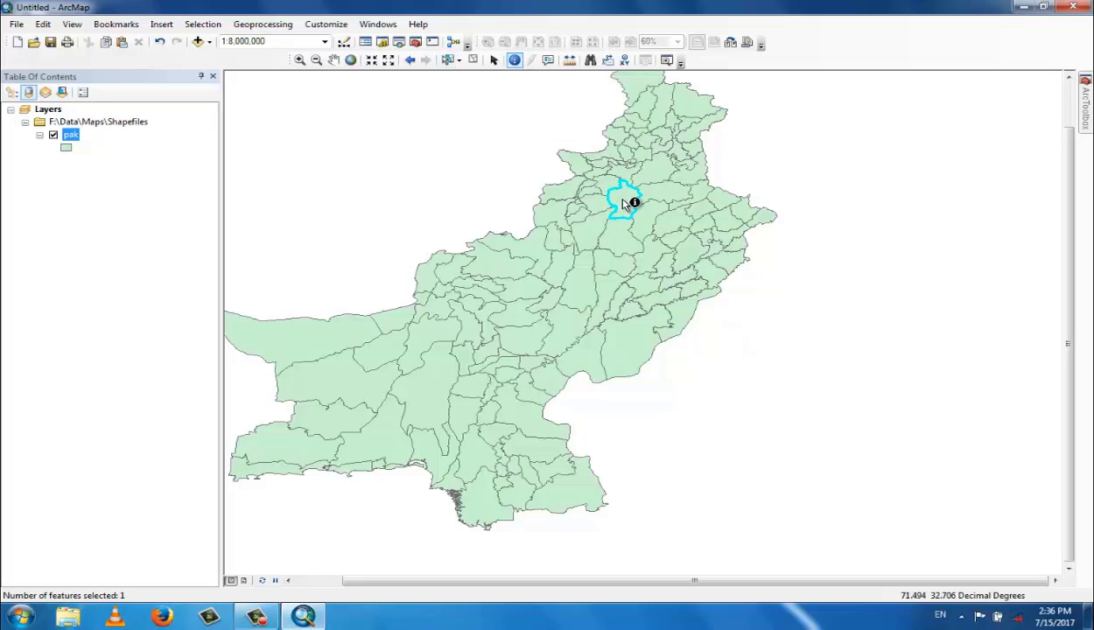
{"action": "left_click", "coordinate": [622, 199]}
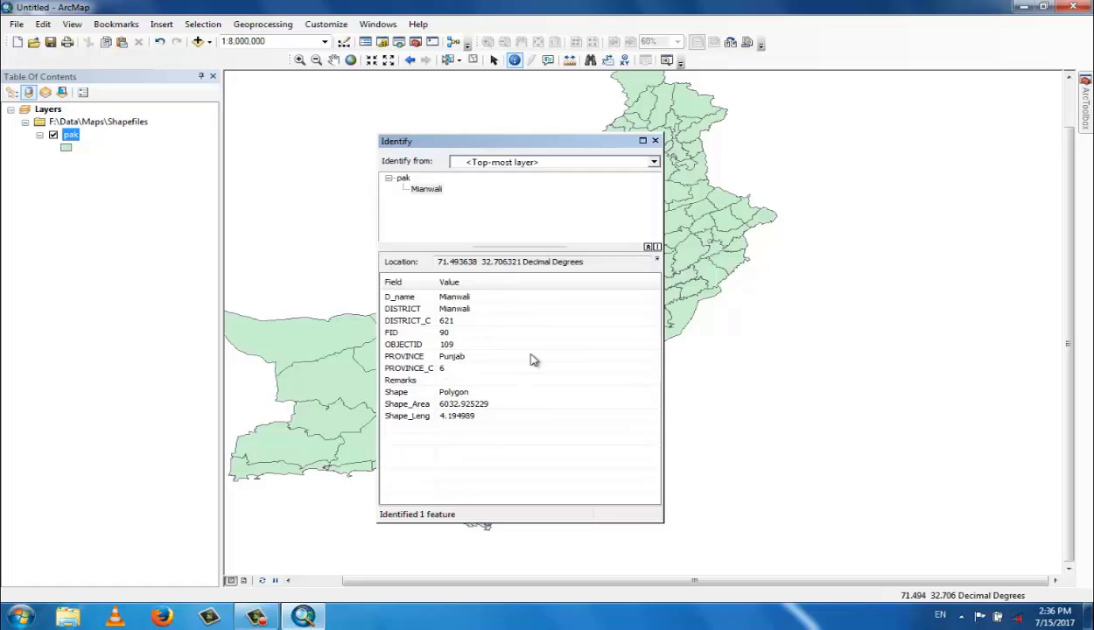
{"action": "left_click", "coordinate": [657, 141]}
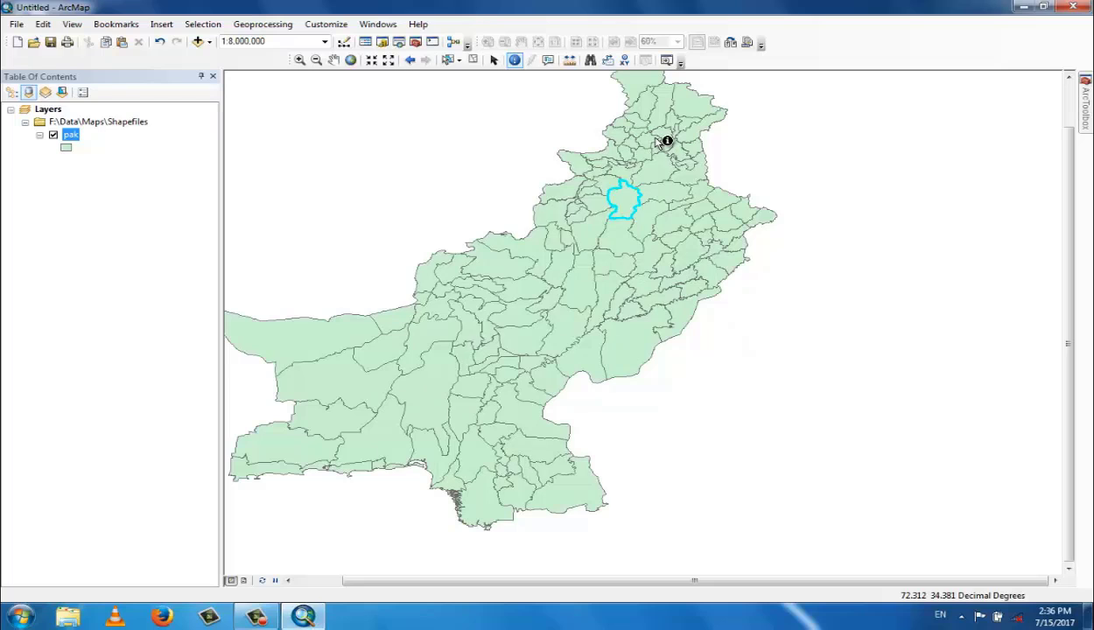
- Measure a line from the northern districts to the edge of the selected Mianwali district and close the Measure window
{"action": "left_click", "coordinate": [569, 60]}
{"action": "left_click", "coordinate": [663, 151]}
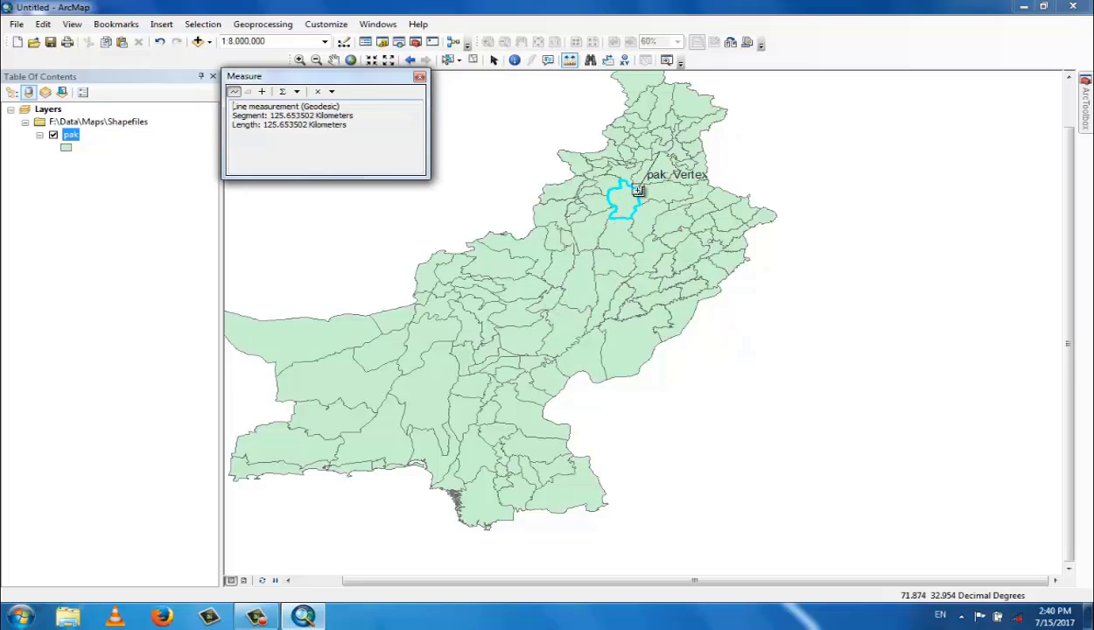
{"action": "left_click", "coordinate": [638, 191]}
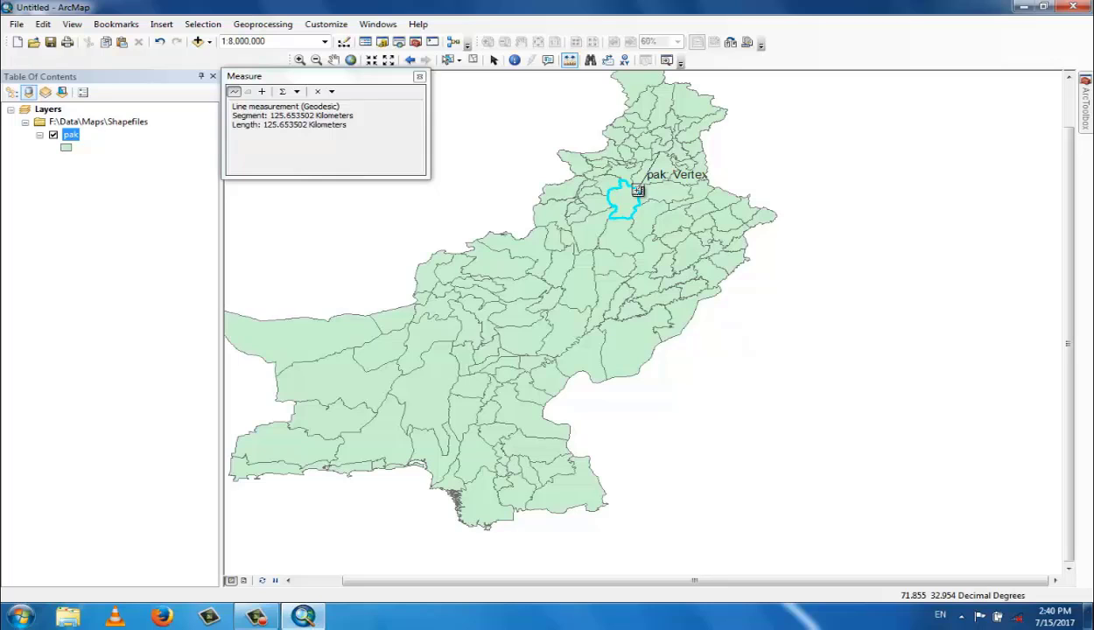
{"action": "left_click", "coordinate": [639, 190]}
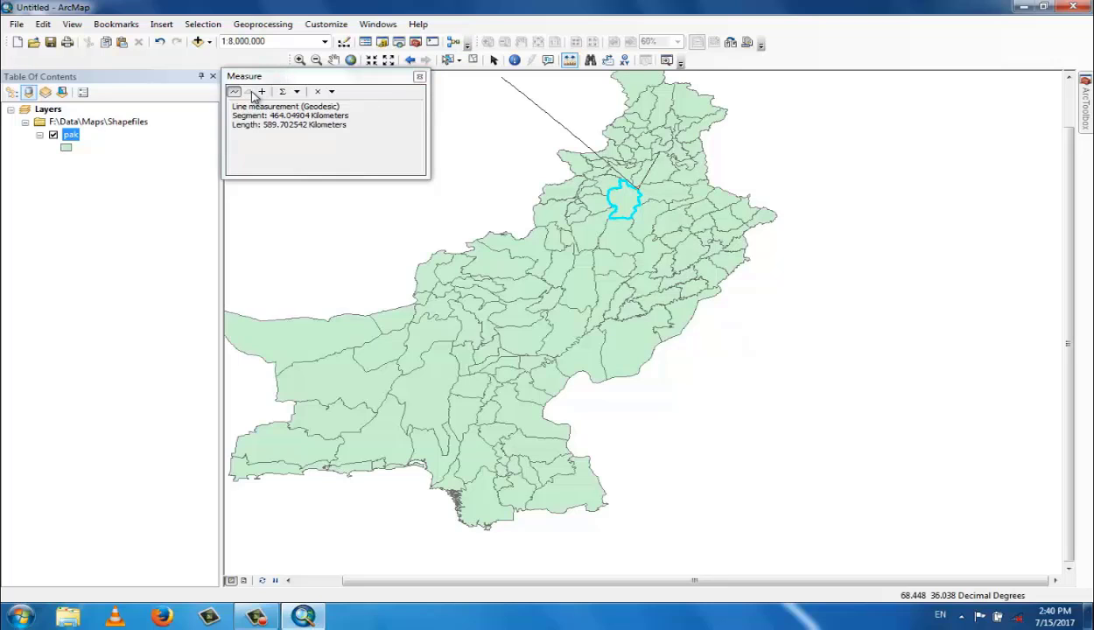
{"action": "left_click", "coordinate": [419, 79]}
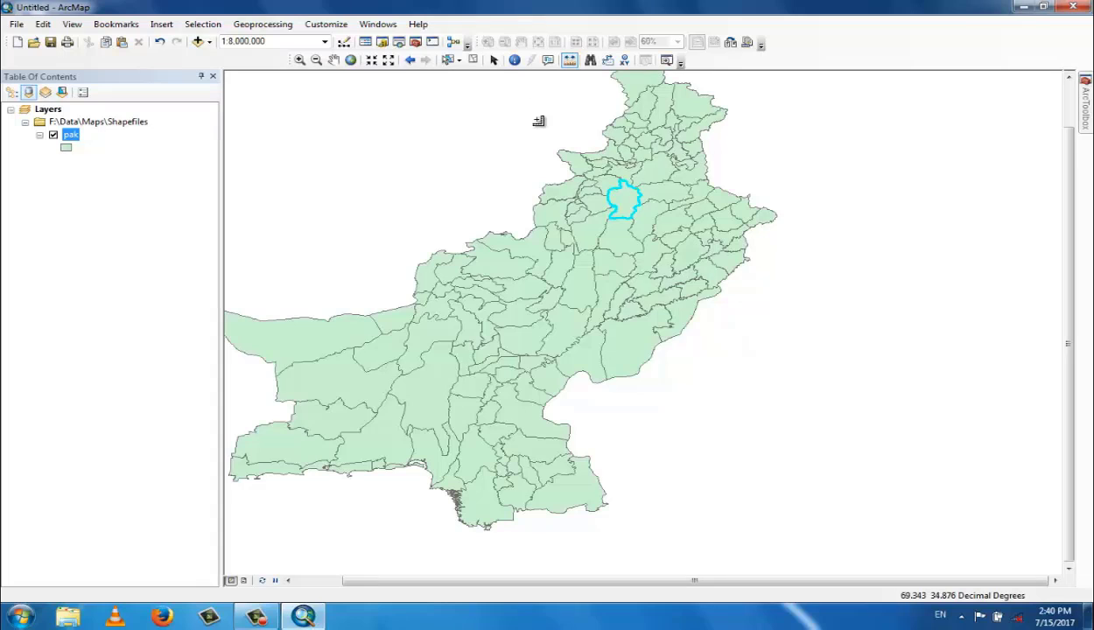
- View the Find dialog and the Go To XY longitude and latitude fields, closing both without searching
{"action": "left_click", "coordinate": [590, 59]}
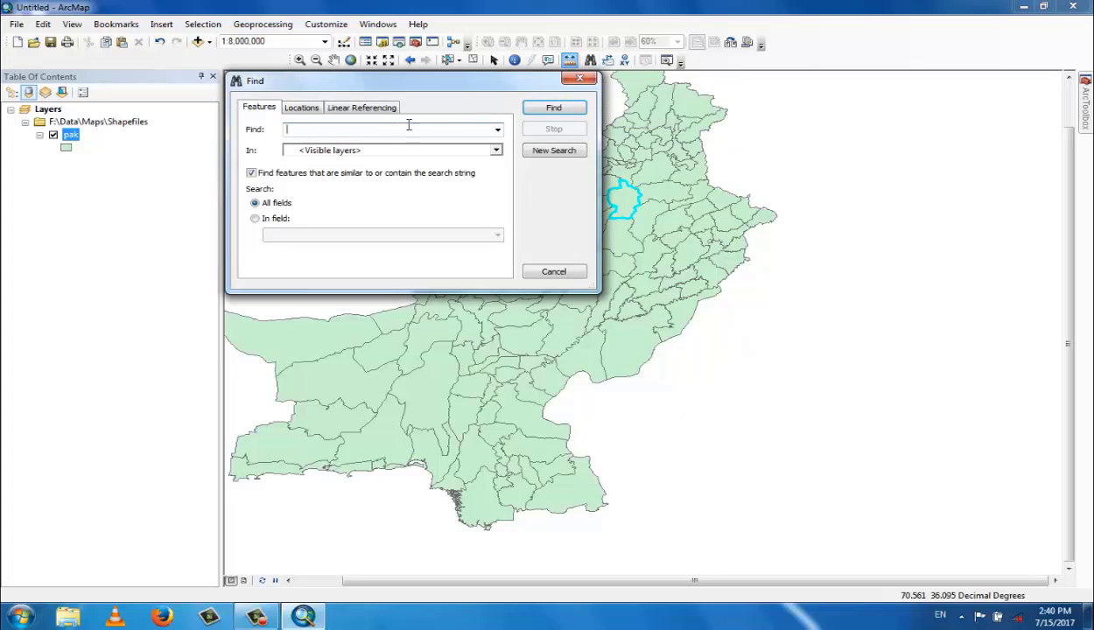
{"action": "left_click", "coordinate": [579, 78]}
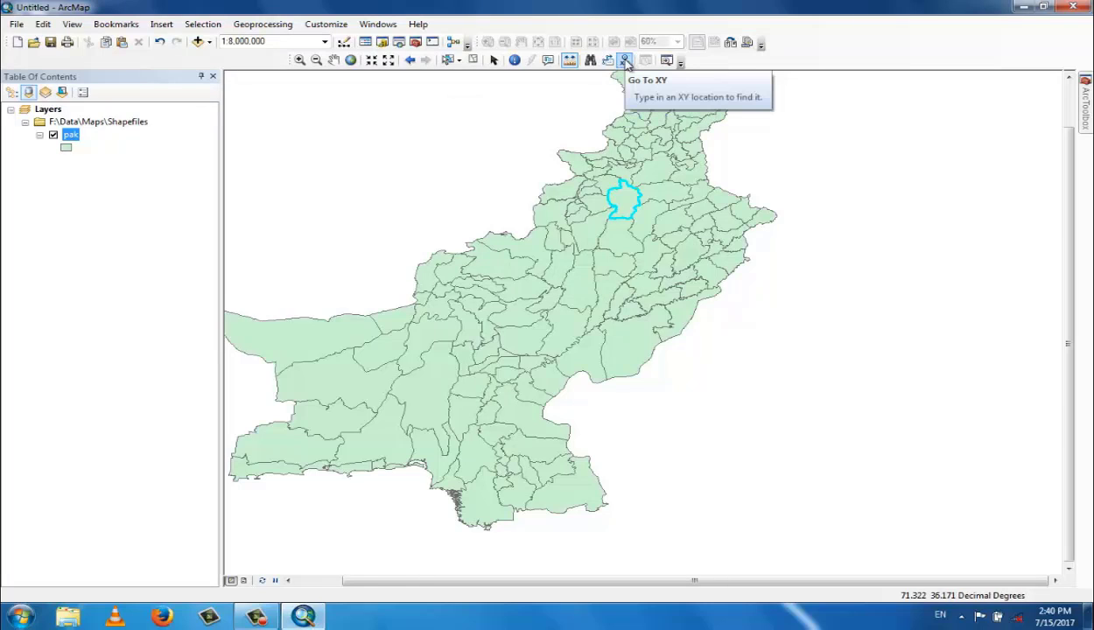
{"action": "left_click", "coordinate": [625, 61]}
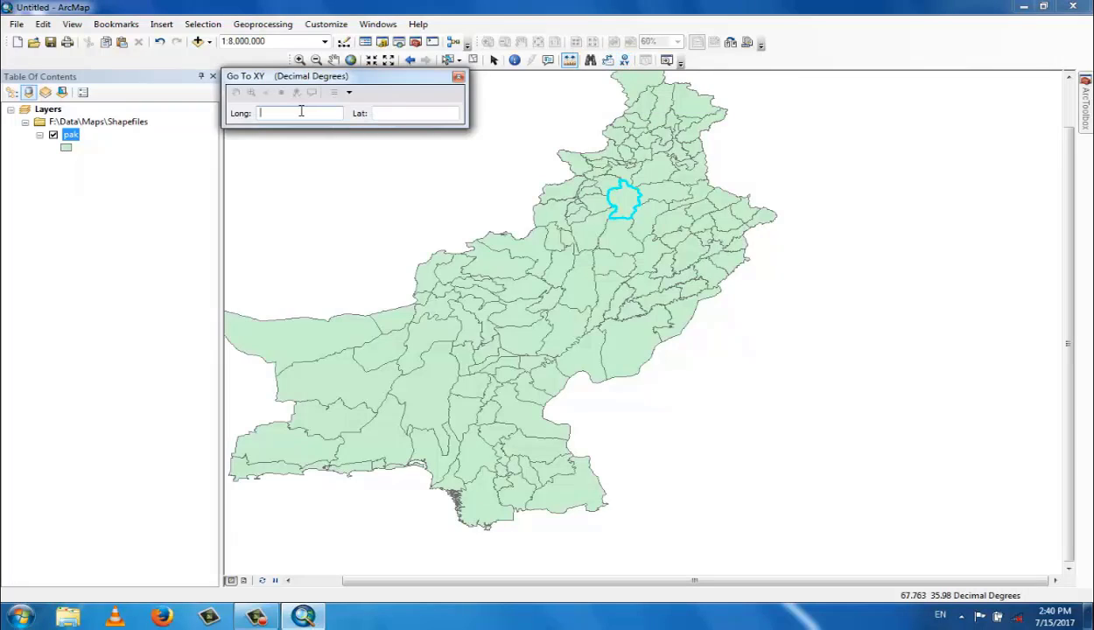
{"action": "left_click", "coordinate": [379, 114]}
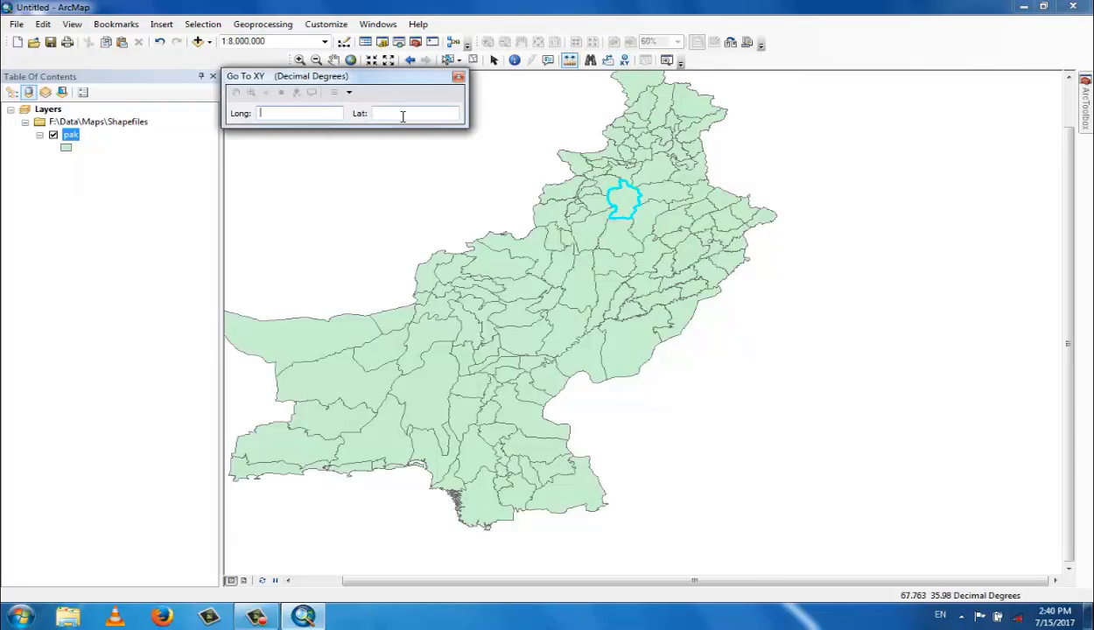
{"action": "left_click", "coordinate": [458, 78]}
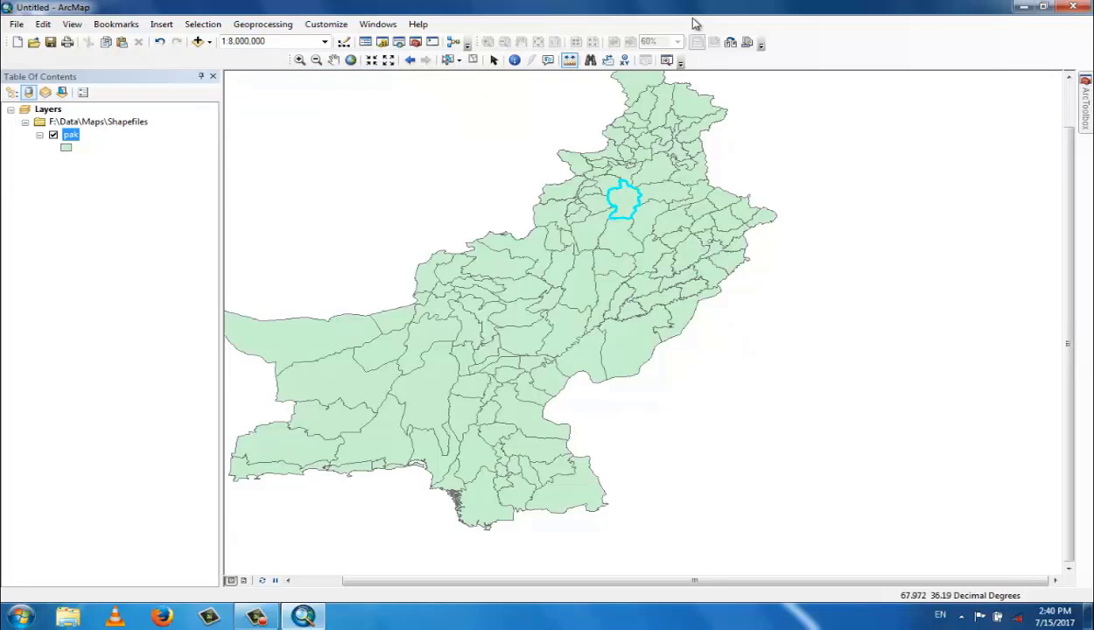
- Recolor the pak layer's polygons with a bright turquoise fill and clear the selected Mianwali district
{"action": "left_click", "coordinate": [667, 60]}
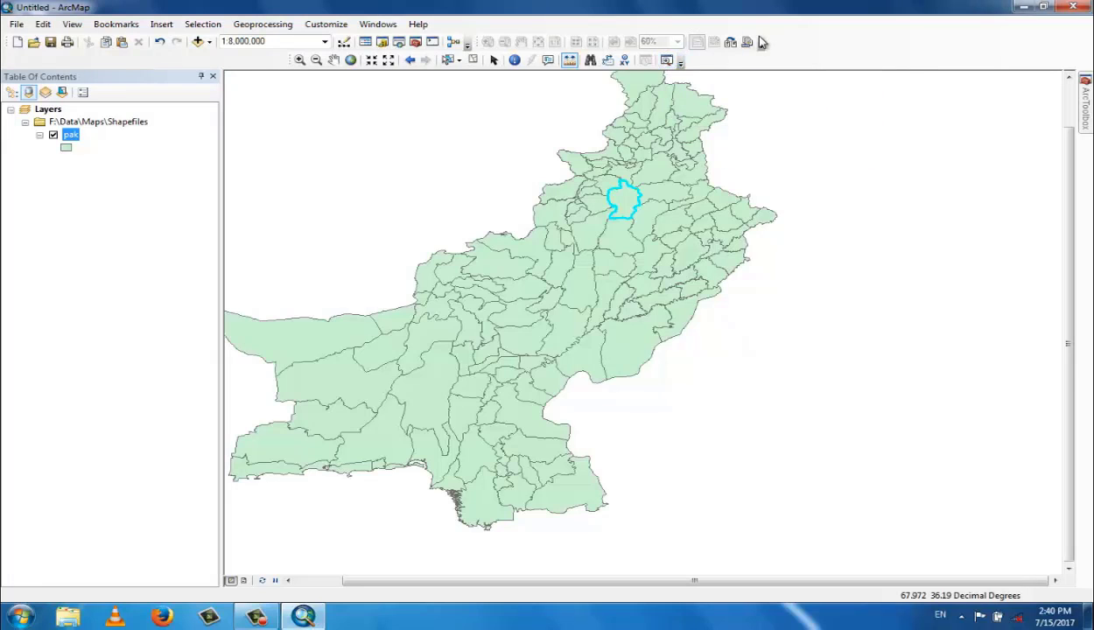
{"action": "right_click", "coordinate": [67, 149]}
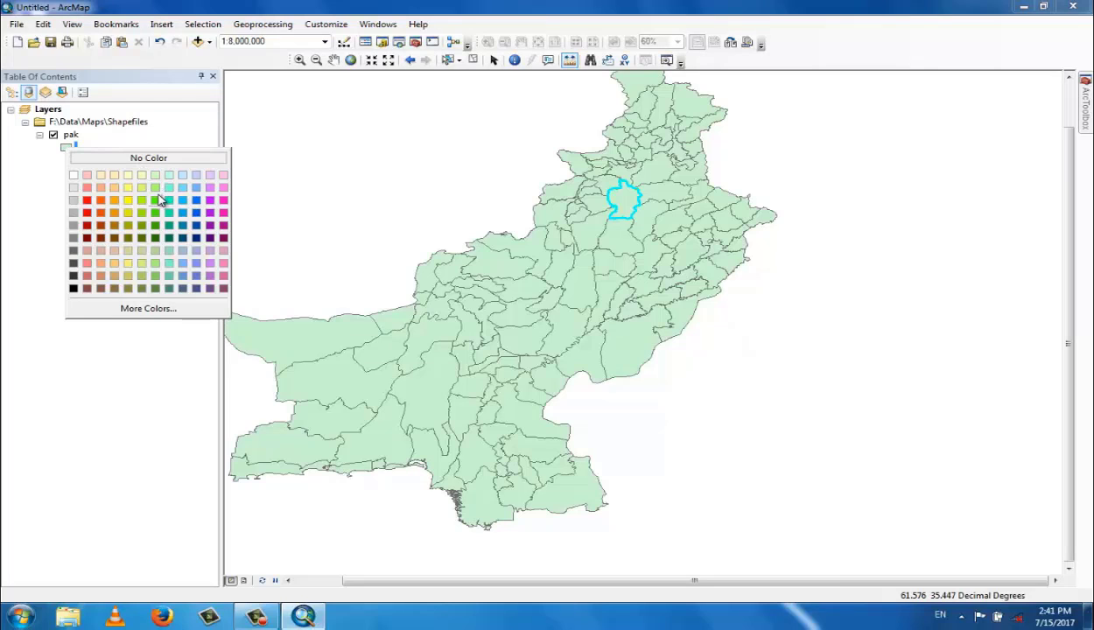
{"action": "left_click", "coordinate": [169, 201]}
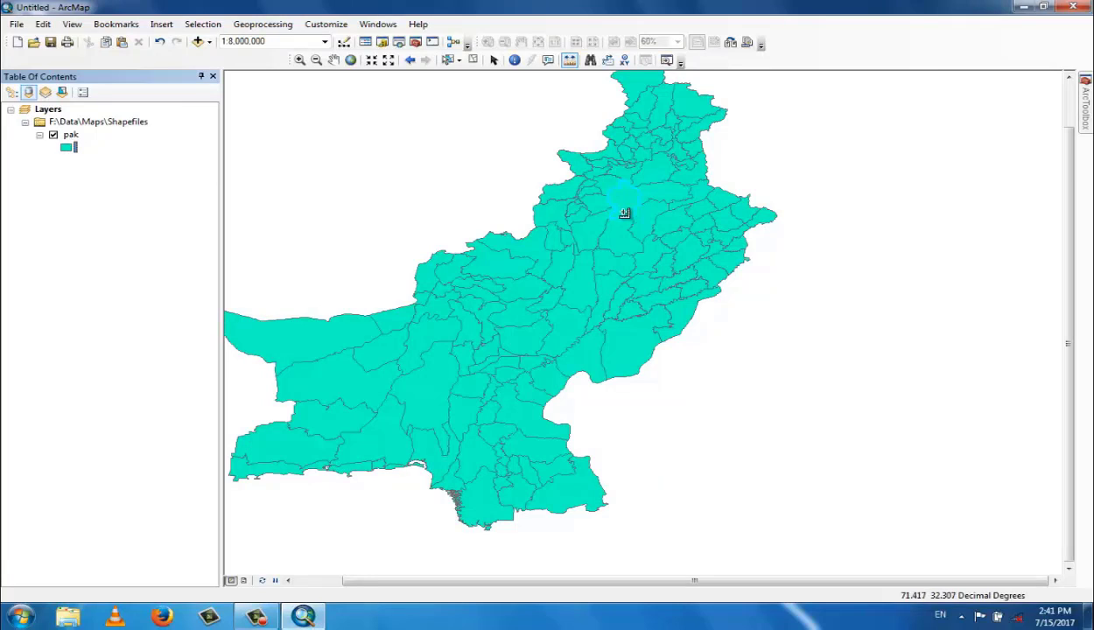
{"action": "left_click", "coordinate": [473, 63]}
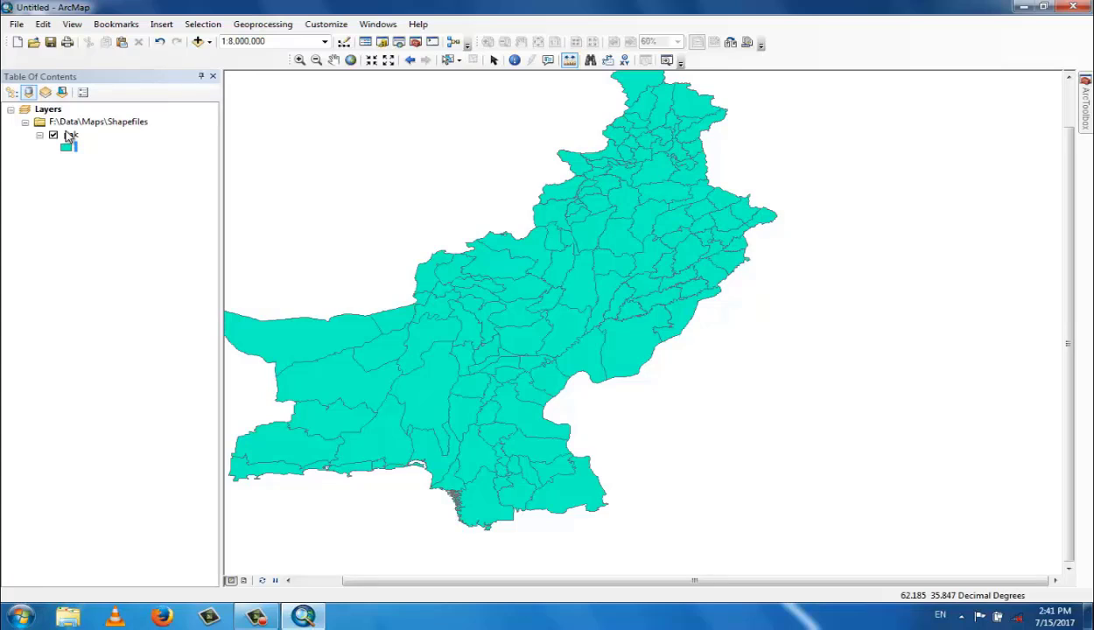
- Examine the pak layer's General and Source properties, including extent, data source and coordinate system, and close them without changes
{"action": "right_click", "coordinate": [69, 137]}
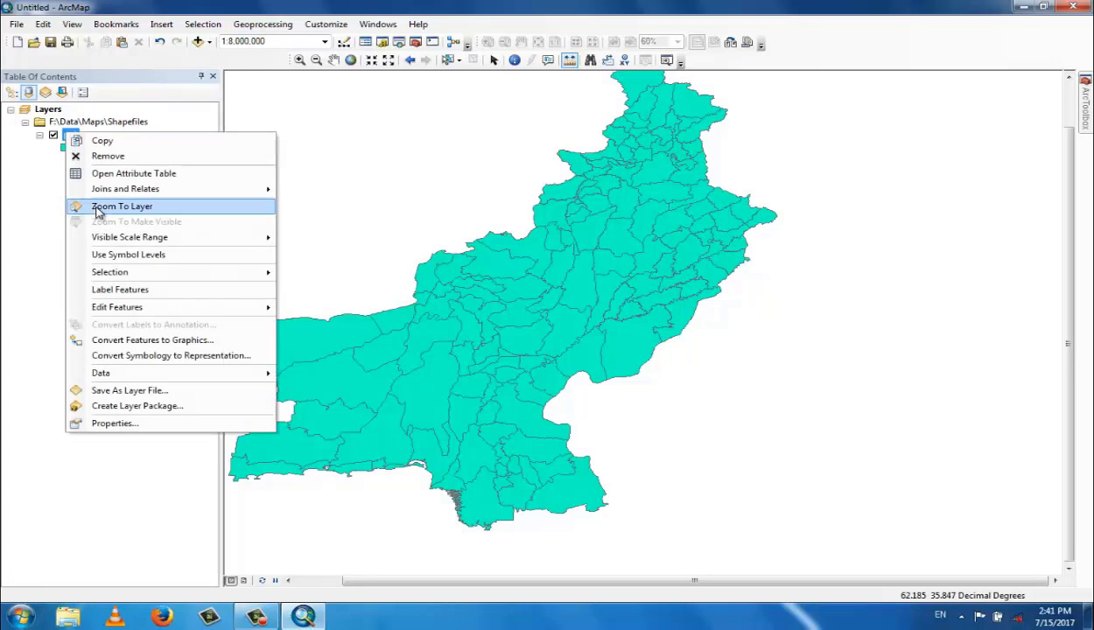
{"action": "left_click", "coordinate": [122, 423]}
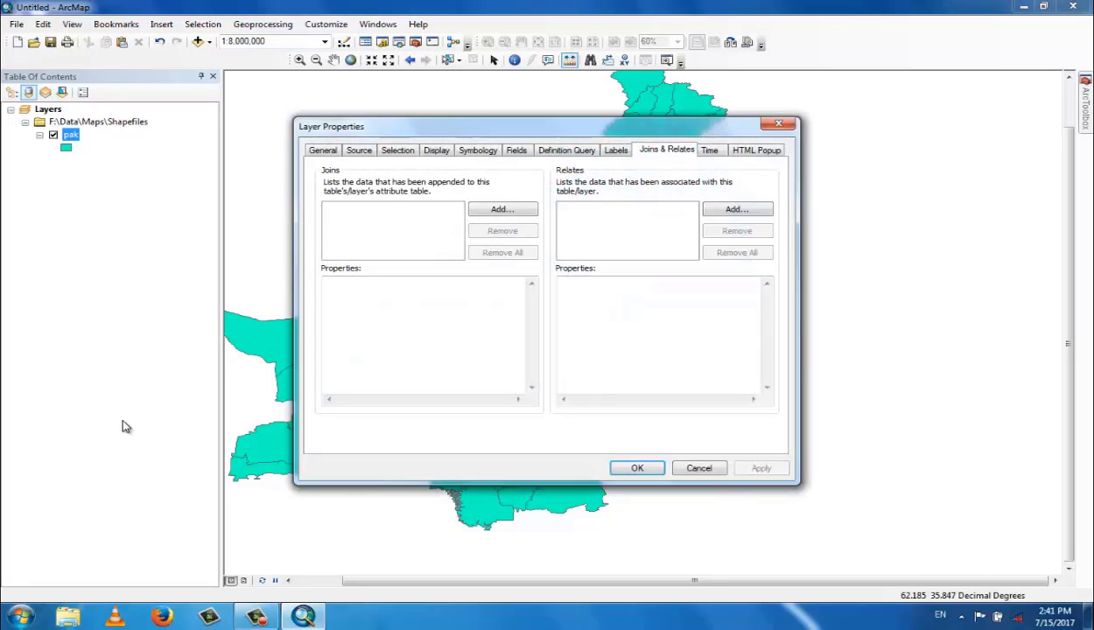
{"action": "left_click", "coordinate": [326, 154]}
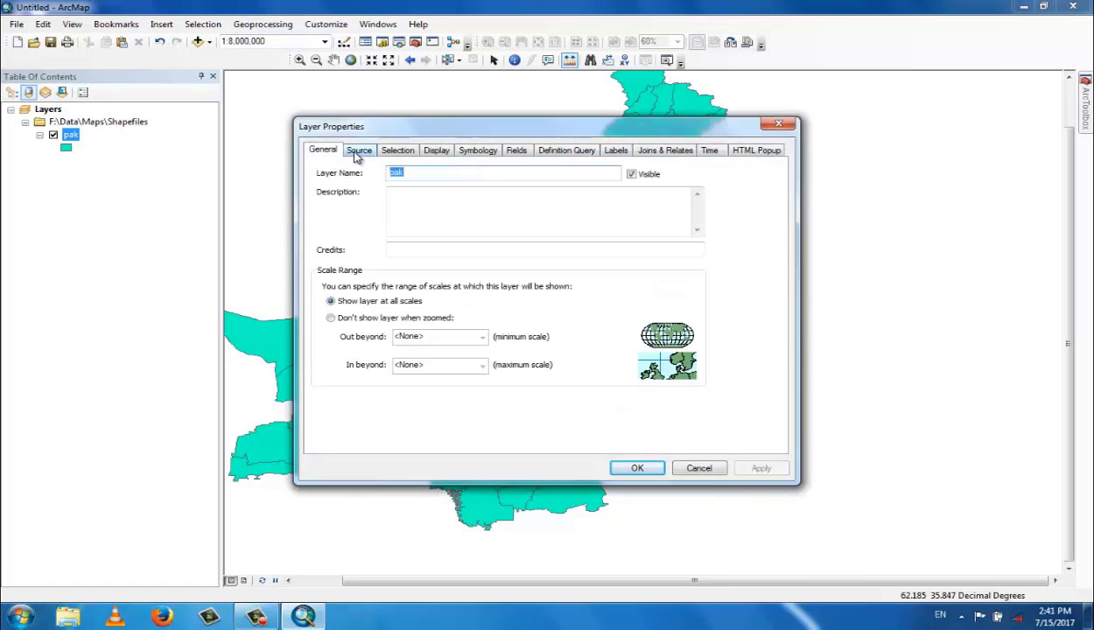
{"action": "left_click", "coordinate": [357, 152]}
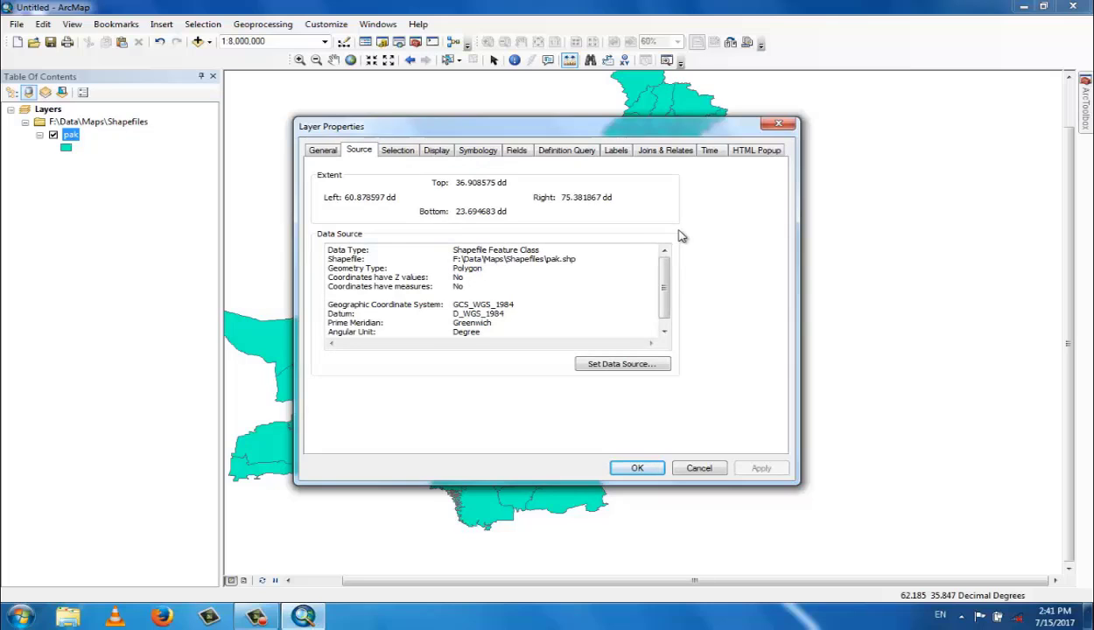
{"action": "scroll", "coordinate": [665, 286], "scroll_direction": "down", "scroll_amount": 1}
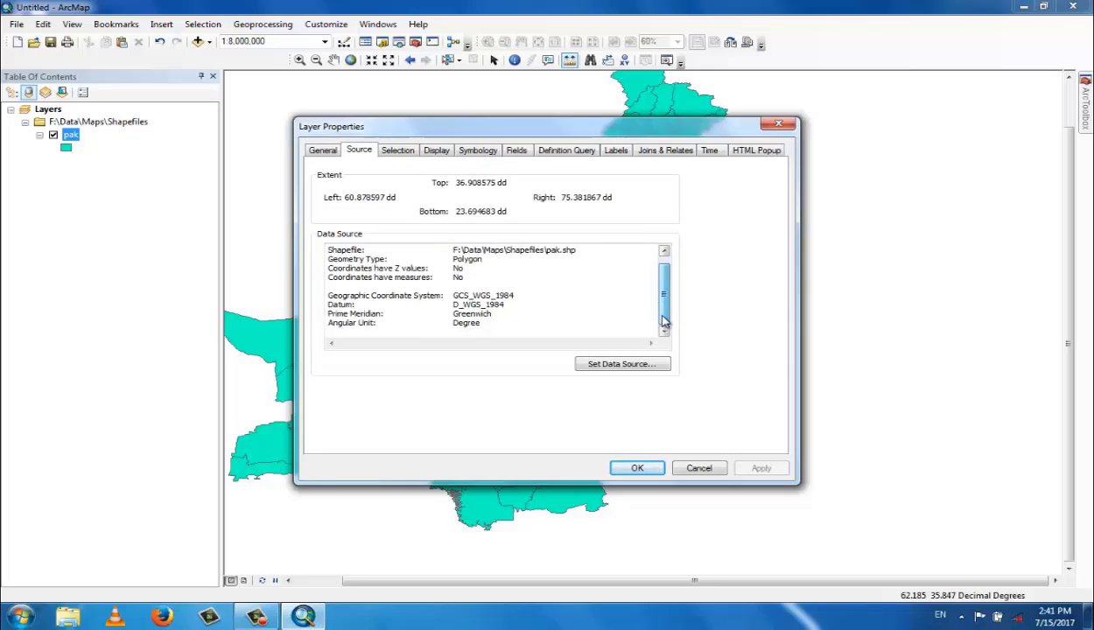
{"action": "scroll", "coordinate": [652, 302], "scroll_direction": "up", "scroll_amount": 1}
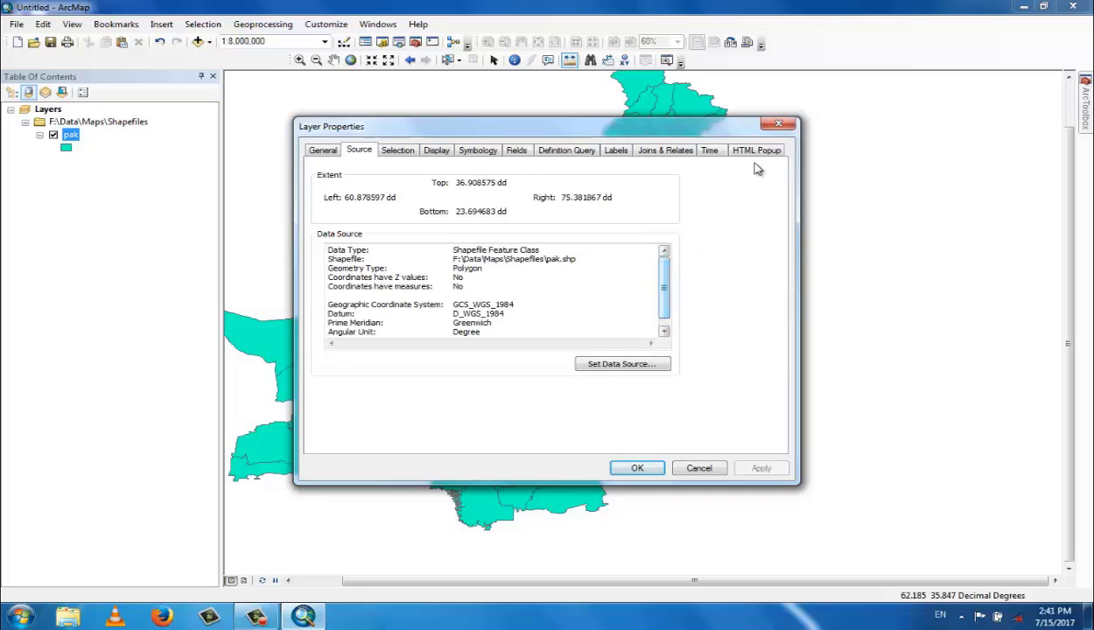
{"action": "left_click", "coordinate": [778, 124]}
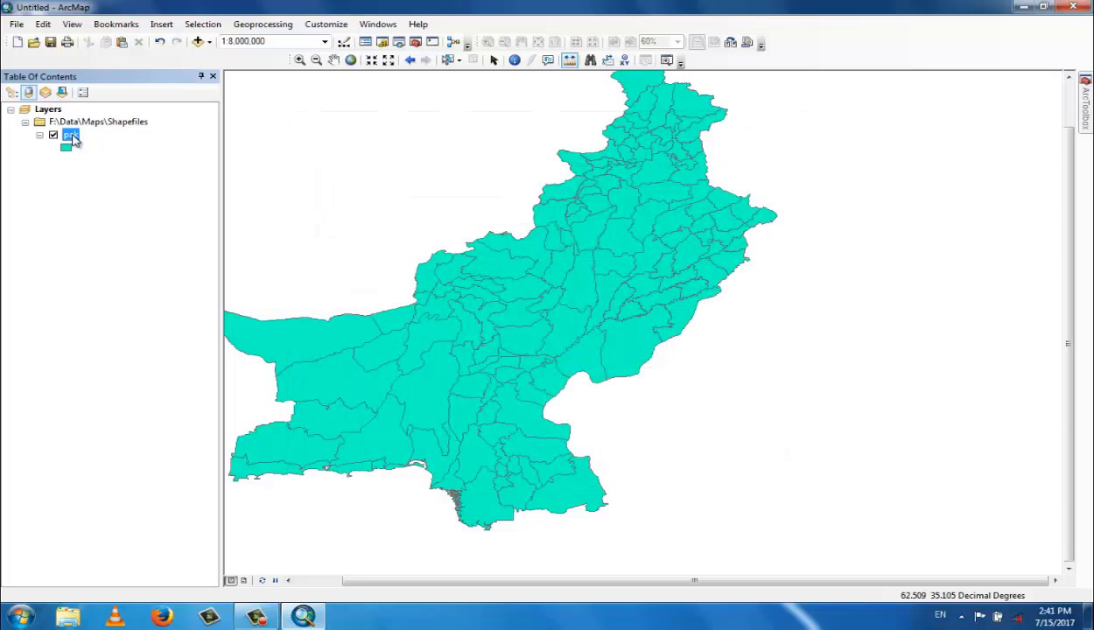
- Show district name labels on the pak layer and view them while zooming out from the Nowshera area to the whole country
{"action": "right_click", "coordinate": [74, 140]}
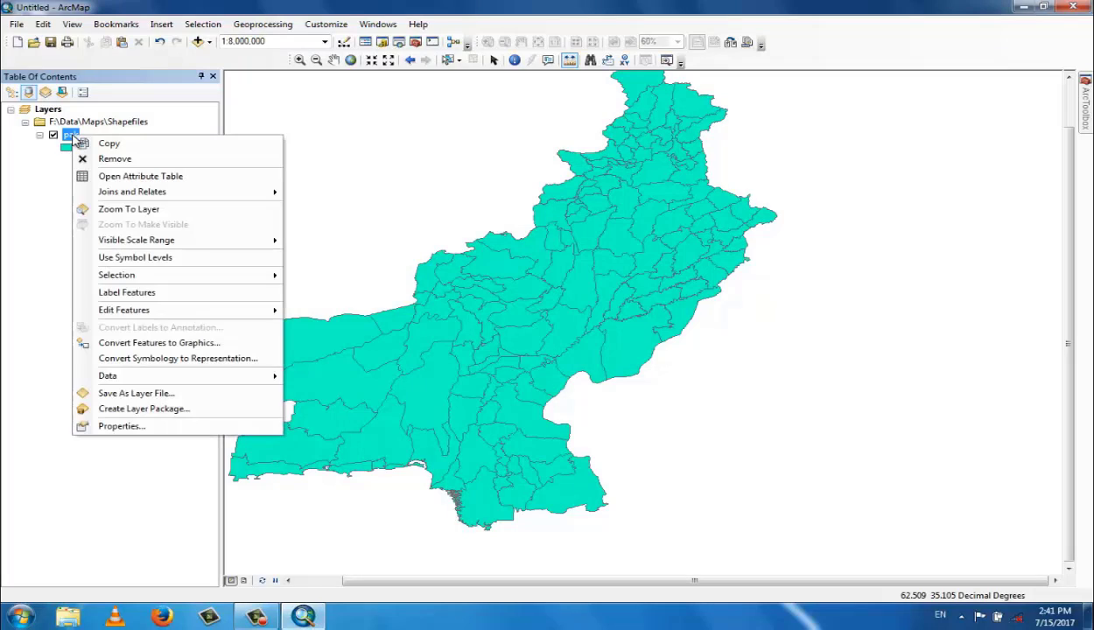
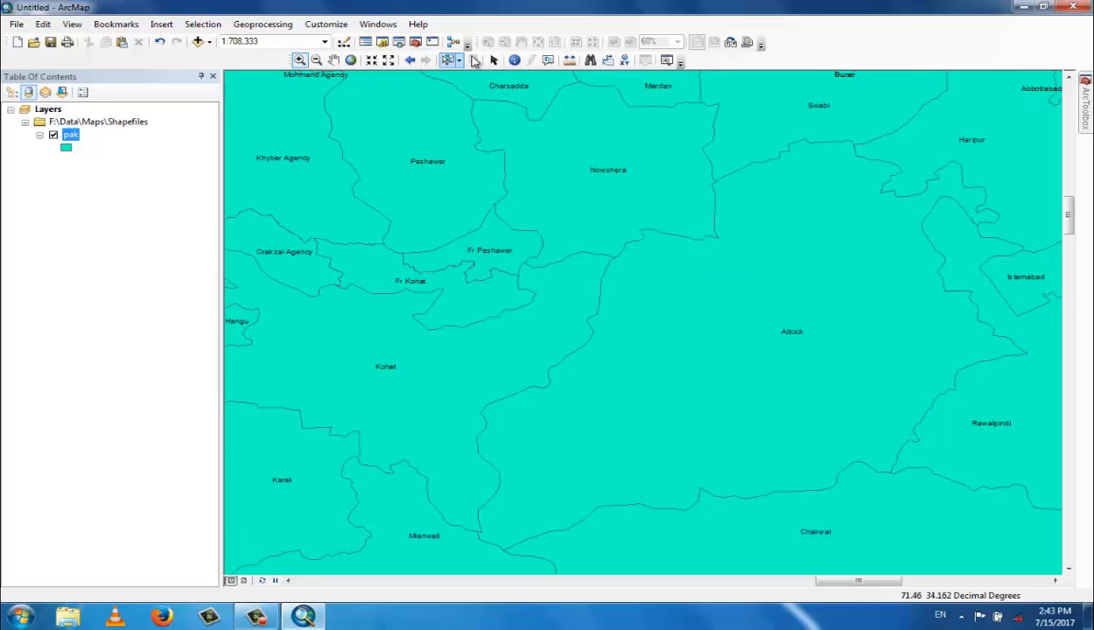
{"action": "left_click", "coordinate": [338, 59]}
{"action": "left_click_drag", "start_coordinate": [565, 165], "coordinate": [655, 269]}
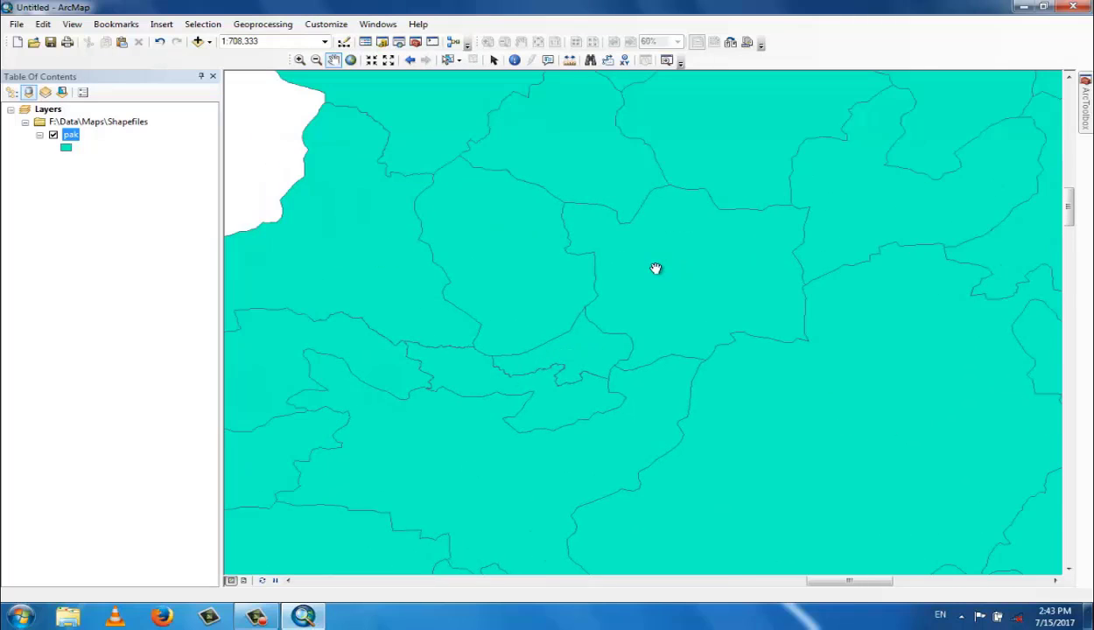
{"action": "left_click", "coordinate": [388, 60]}
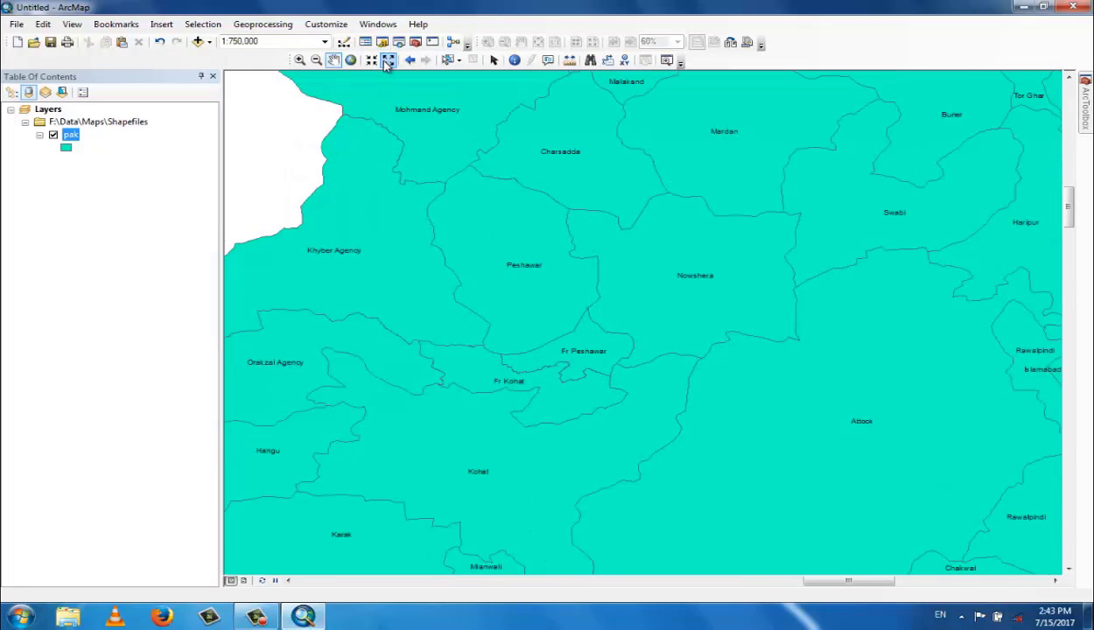
{"action": "left_click", "coordinate": [387, 60]}
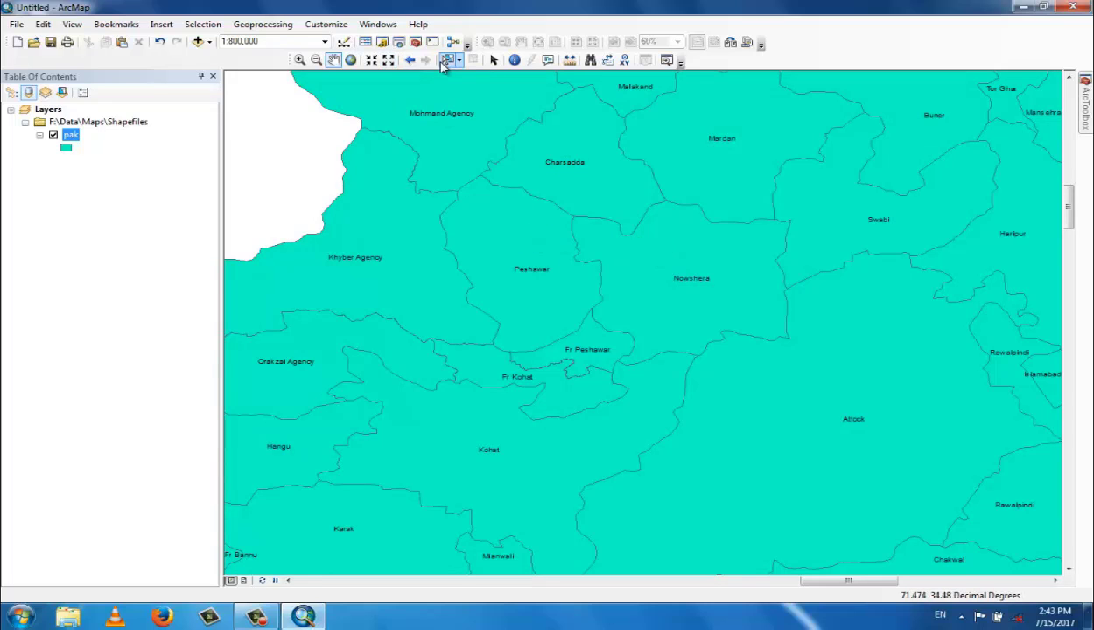
{"action": "left_click", "coordinate": [389, 60]}
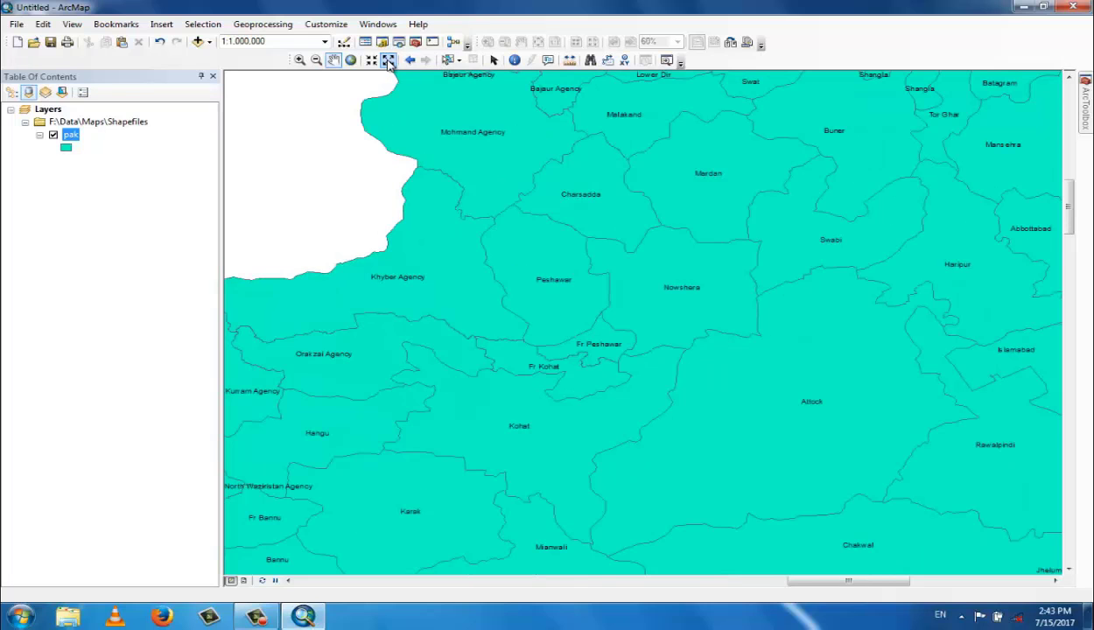
{"action": "left_click", "coordinate": [389, 60]}
{"action": "left_click", "coordinate": [388, 60]}
{"action": "left_click", "coordinate": [389, 60]}
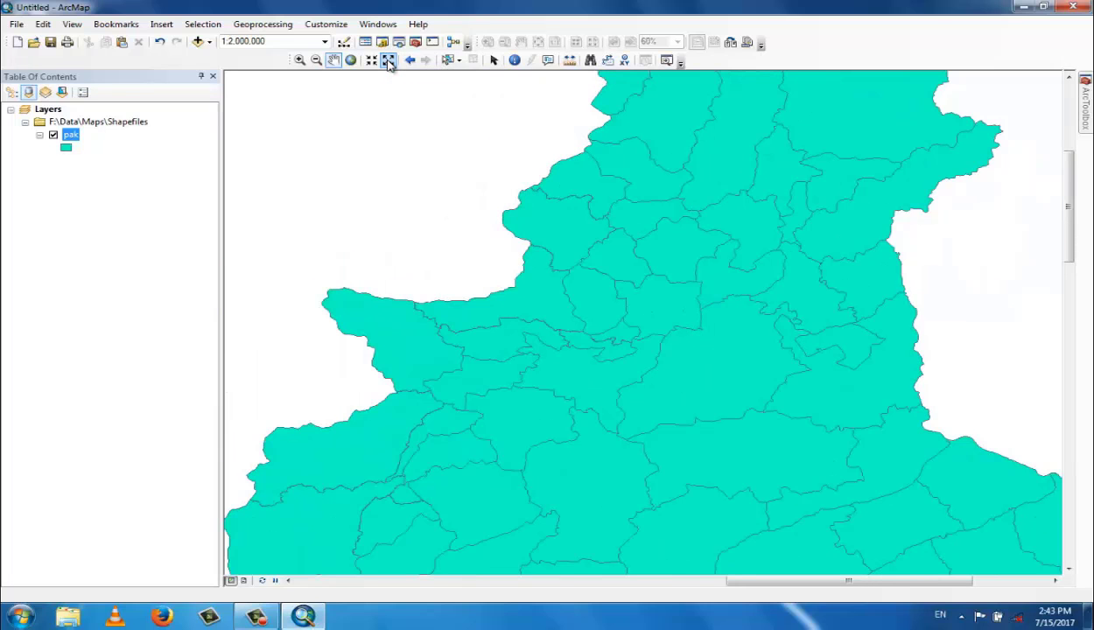
{"action": "left_click", "coordinate": [389, 60]}
{"action": "left_click", "coordinate": [389, 61]}
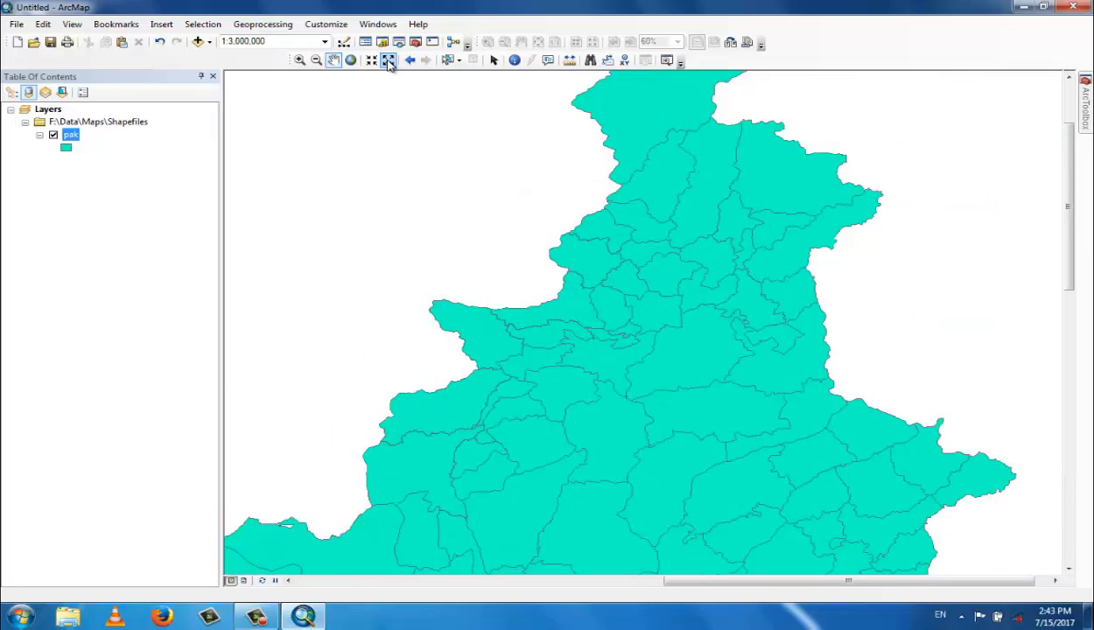
{"action": "left_click", "coordinate": [389, 61]}
{"action": "left_click", "coordinate": [389, 60]}
{"action": "left_click", "coordinate": [389, 60]}
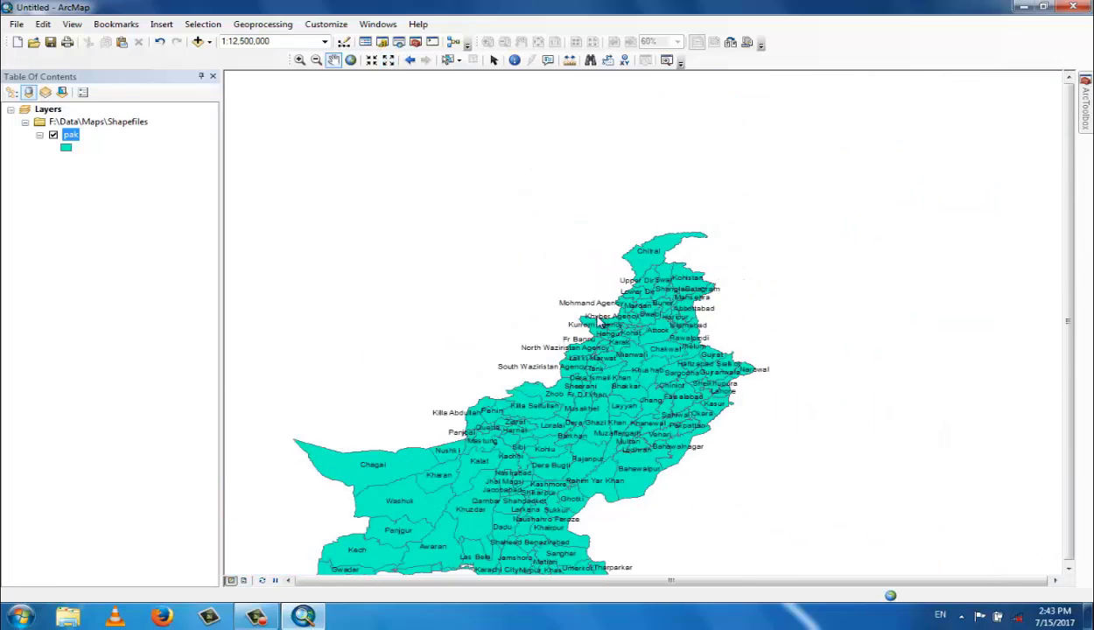
{"action": "scroll", "coordinate": [613, 367], "scroll_direction": "up", "scroll_amount": 3}
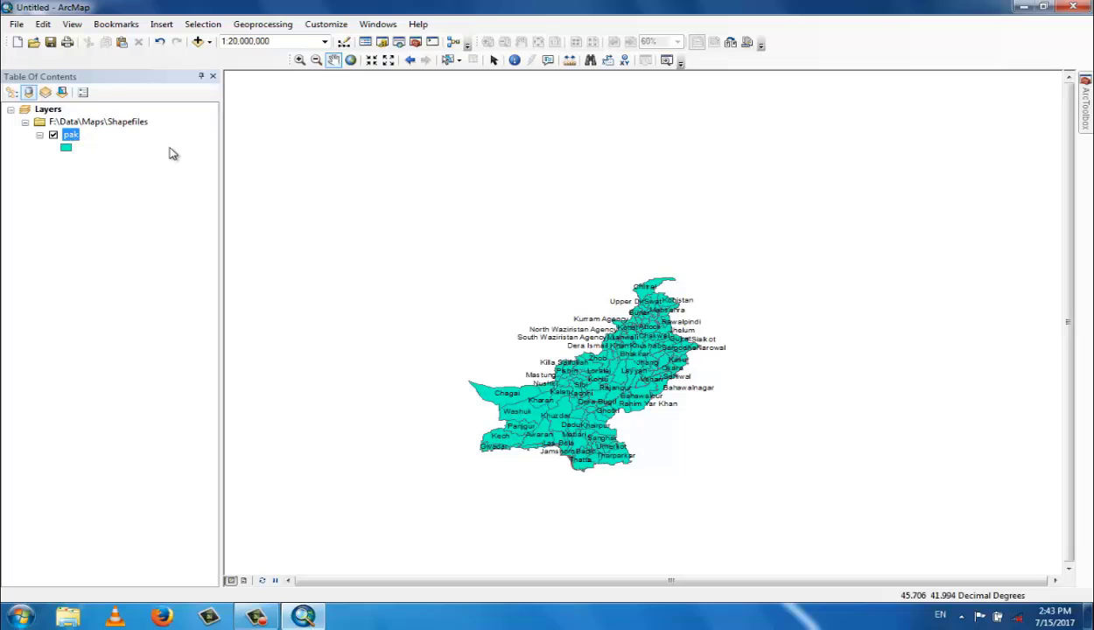
- Turn off the pak layer's labels and zoom in to a box around the whole country
{"action": "right_click", "coordinate": [70, 137]}
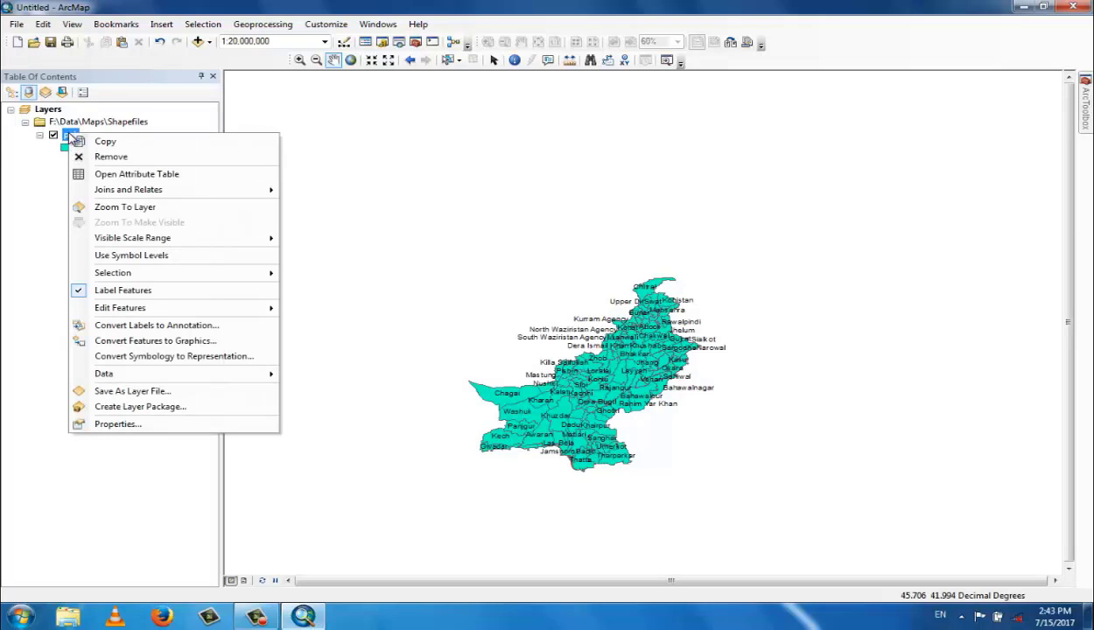
{"action": "left_click", "coordinate": [110, 298]}
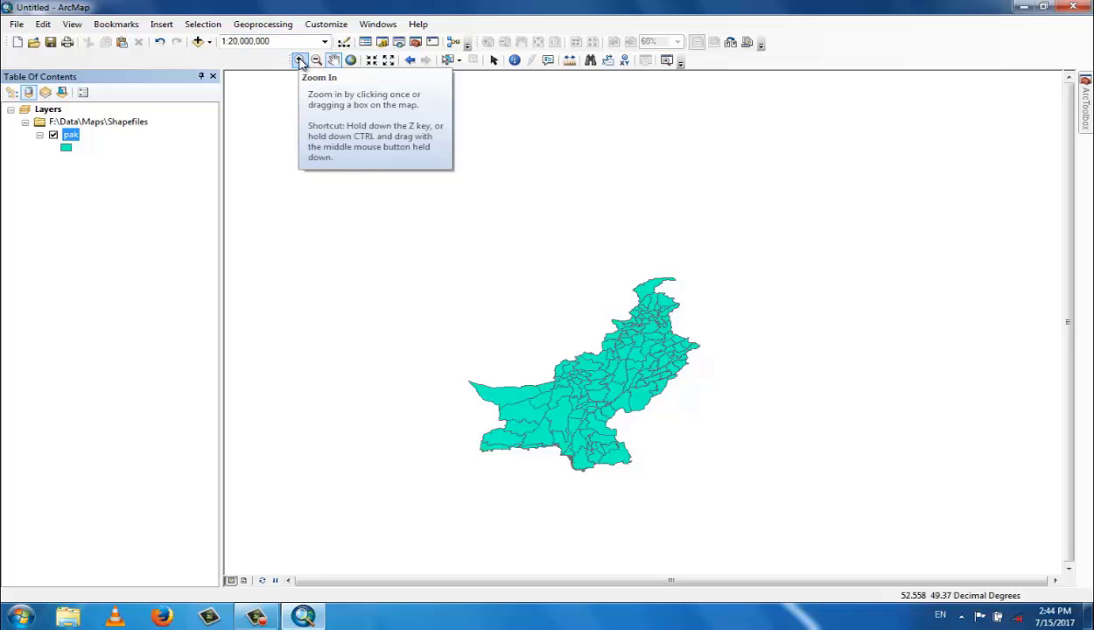
{"action": "left_click", "coordinate": [300, 59]}
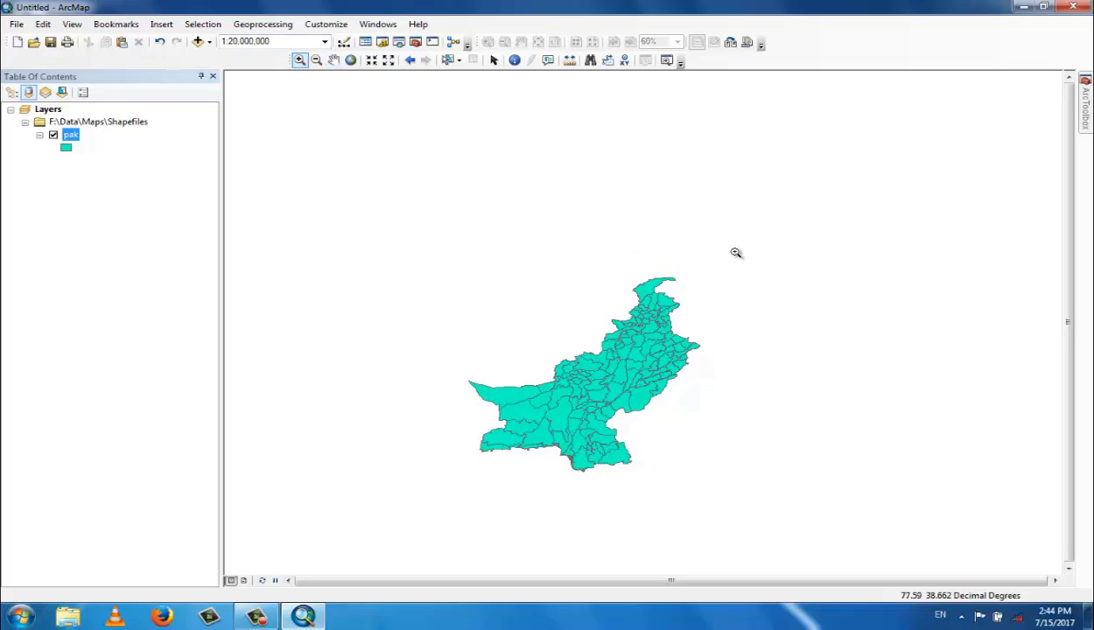
{"action": "left_click_drag", "start_coordinate": [719, 245], "coordinate": [447, 496]}
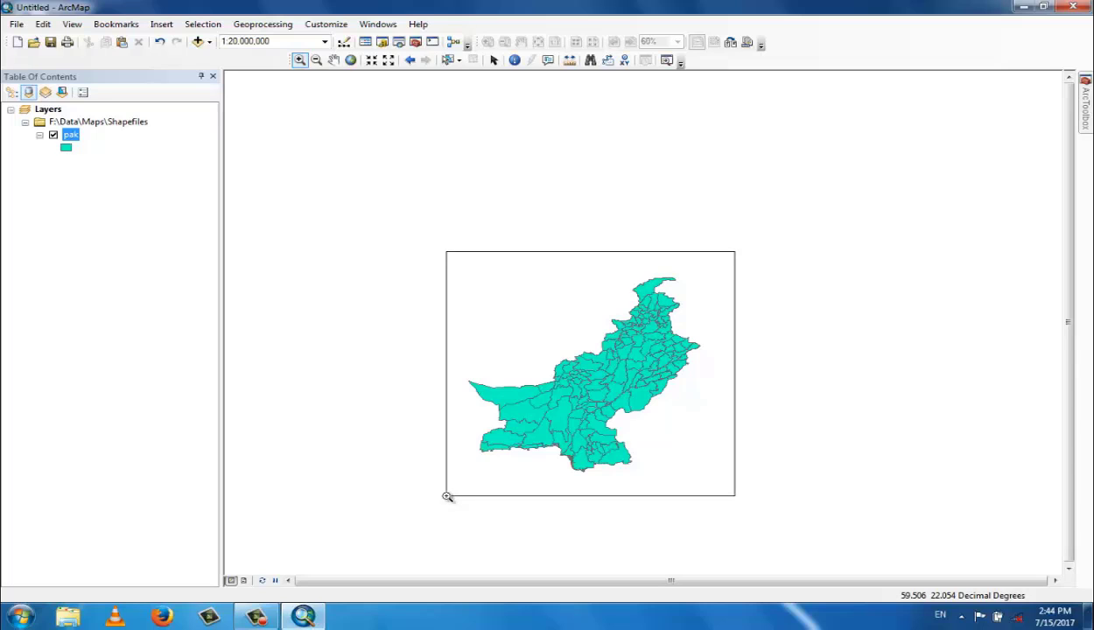
{"action": "left_click_drag", "start_coordinate": [447, 497], "coordinate": [447, 497]}
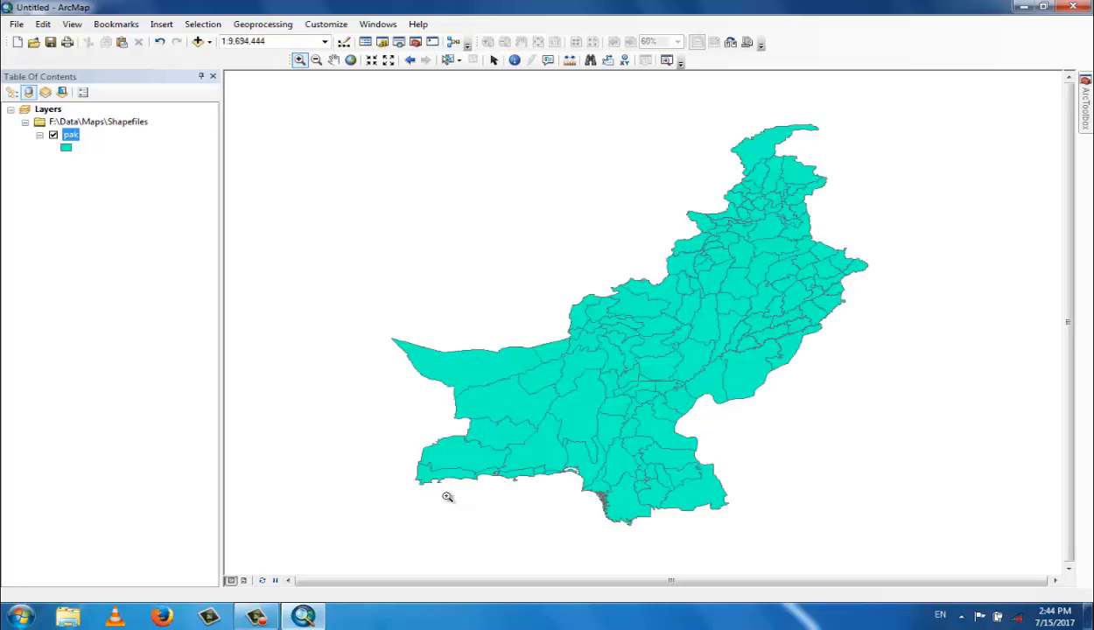
- Add a folder connection to the F: drive in the Catalog
{"action": "left_click", "coordinate": [16, 24]}
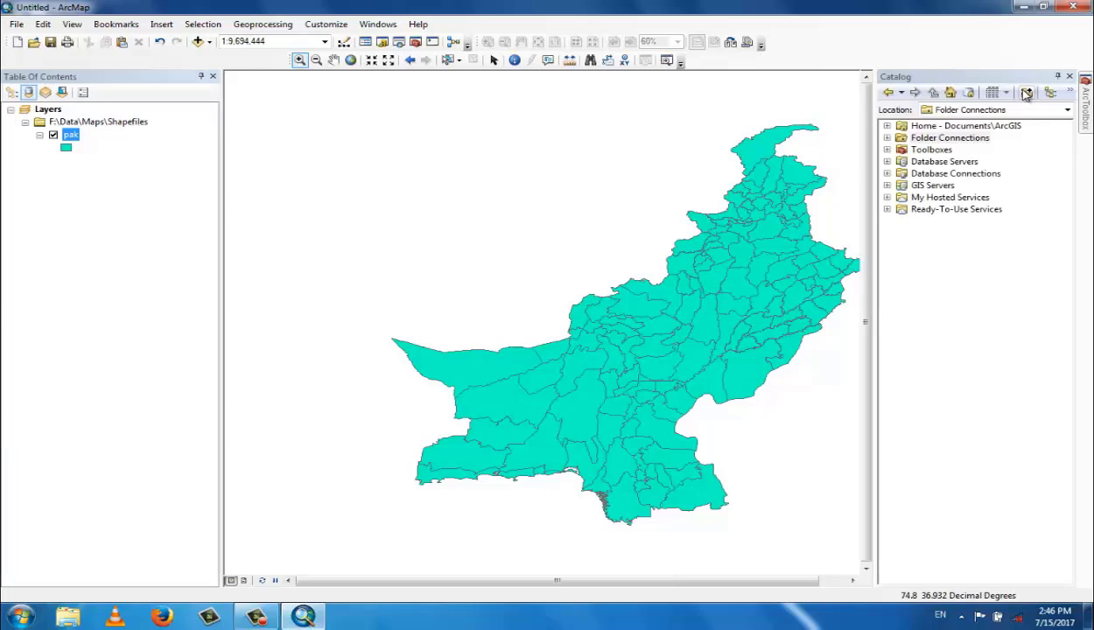
{"action": "left_click", "coordinate": [1027, 94]}
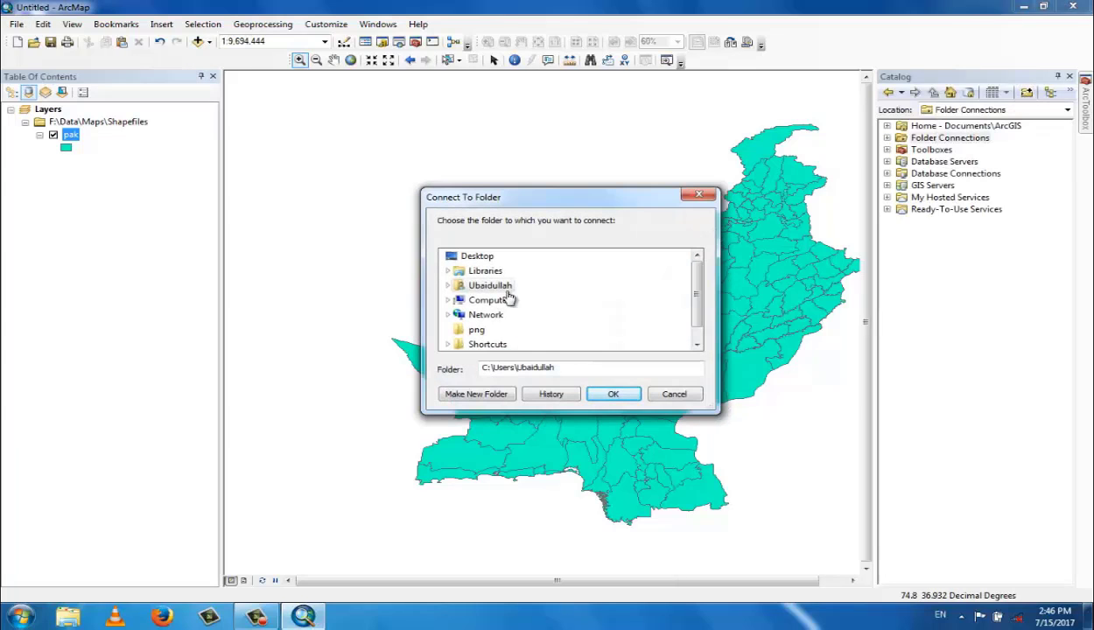
{"action": "left_click", "coordinate": [490, 302]}
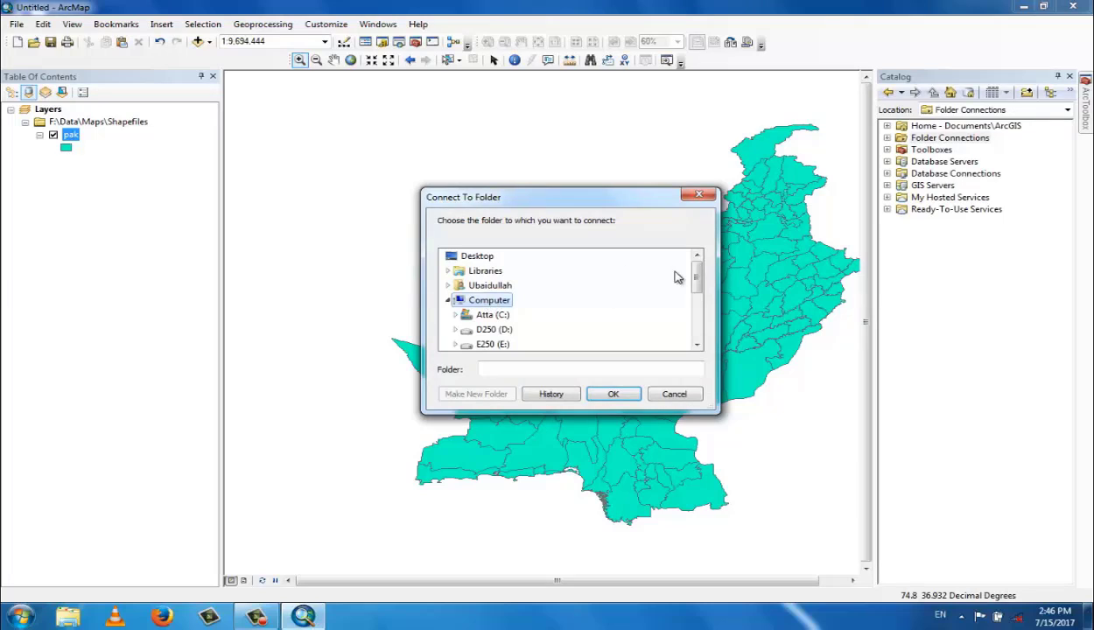
{"action": "left_click_drag", "start_coordinate": [698, 282], "coordinate": [698, 302]}
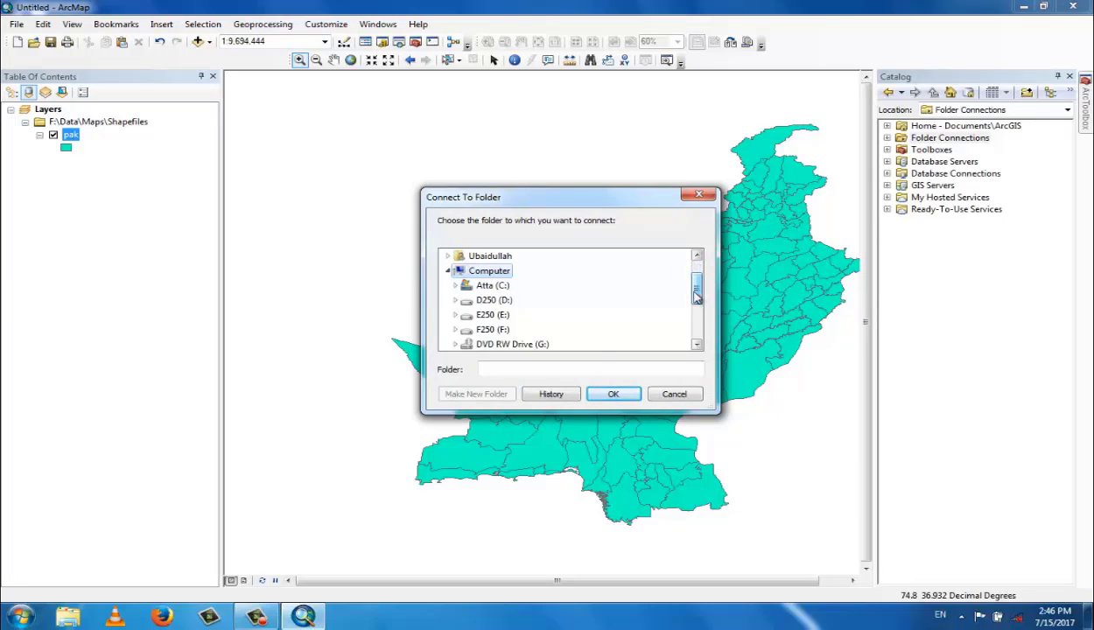
{"action": "left_click", "coordinate": [493, 331]}
{"action": "double_click", "coordinate": [493, 331]}
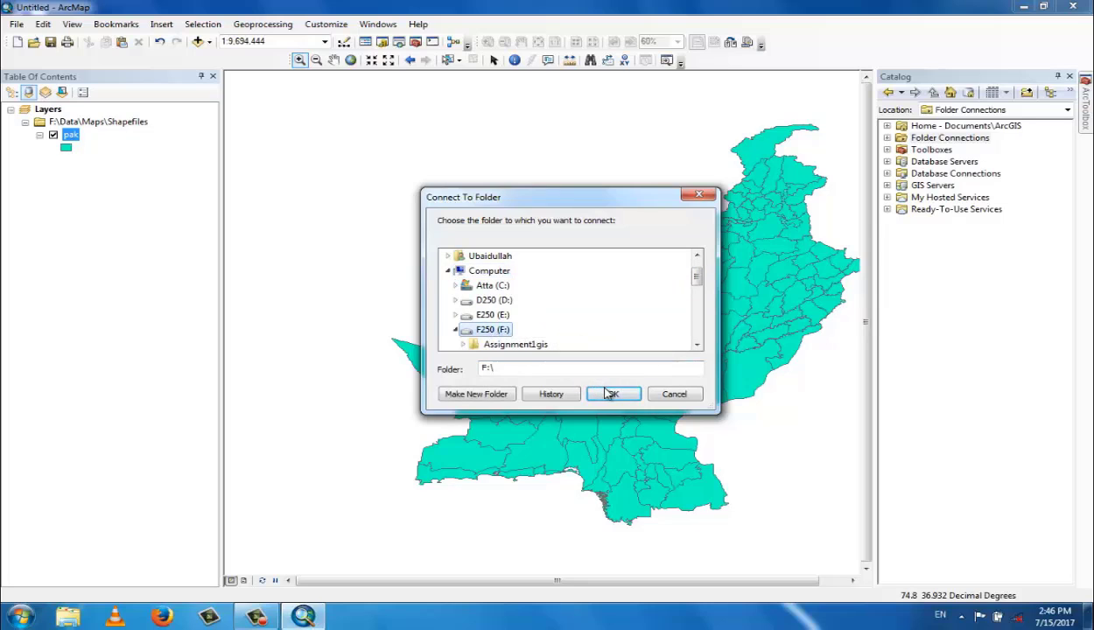
{"action": "left_click", "coordinate": [614, 394]}
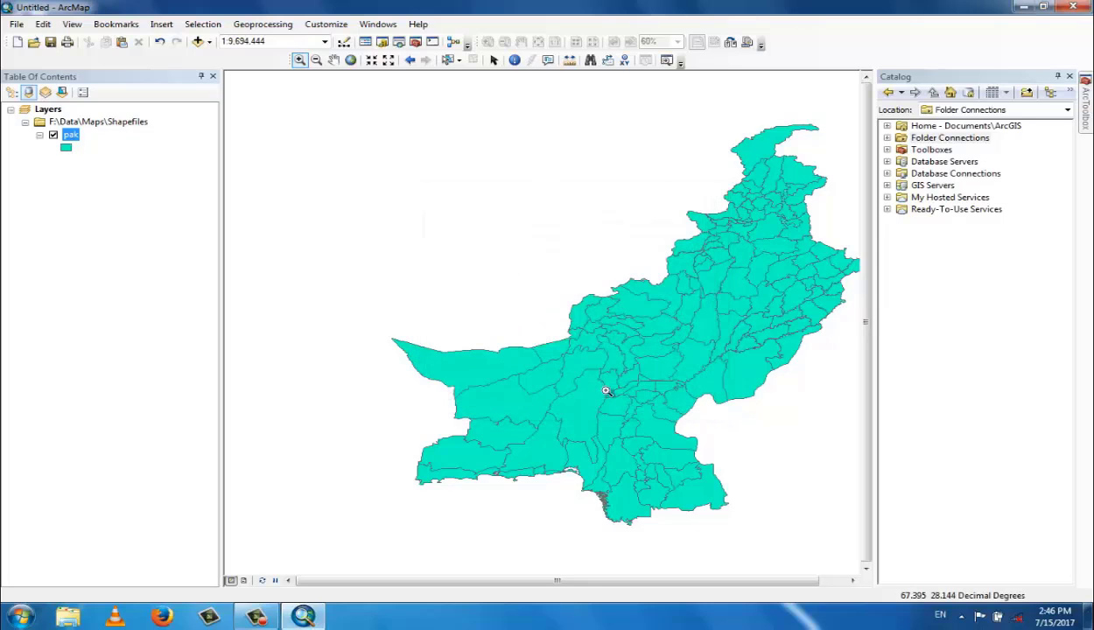